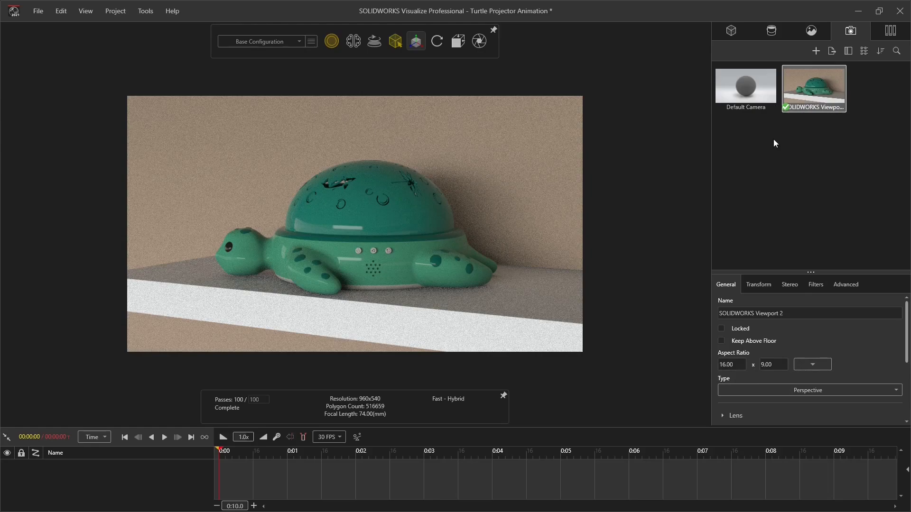
# Examine the whole children's room scene around the turtle projector, from the full room back to its shelf
pyautogui.scroll(-10, 328, 262)
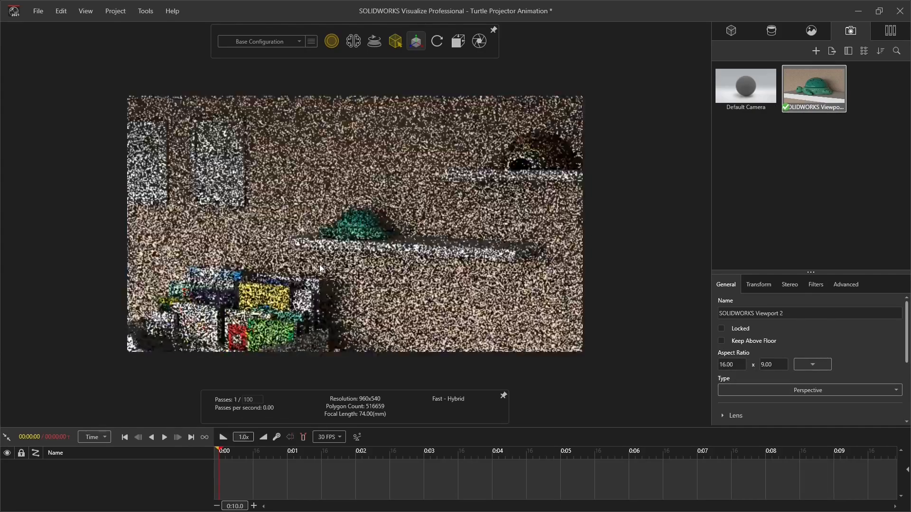
pyautogui.scroll(-6, 320, 264)
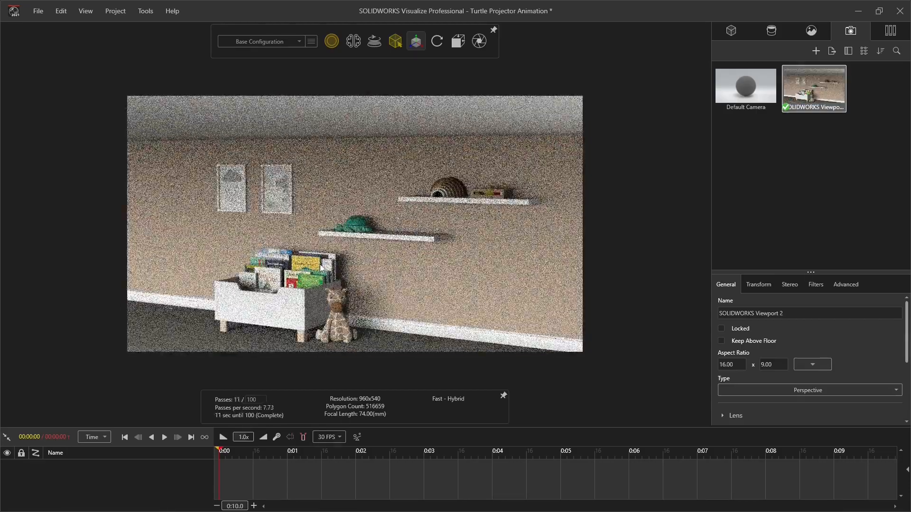
pyautogui.scroll(-5, 360, 252)
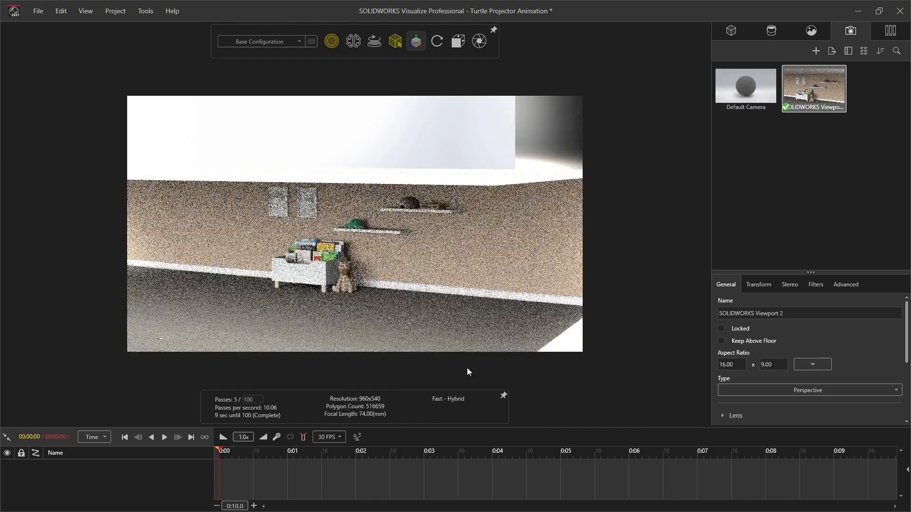
pyautogui.moveTo(482, 278); pyautogui.dragTo(341, 230, button='middle')
pyautogui.scroll(3, 342, 229)
pyautogui.scroll(3, 444, 234)
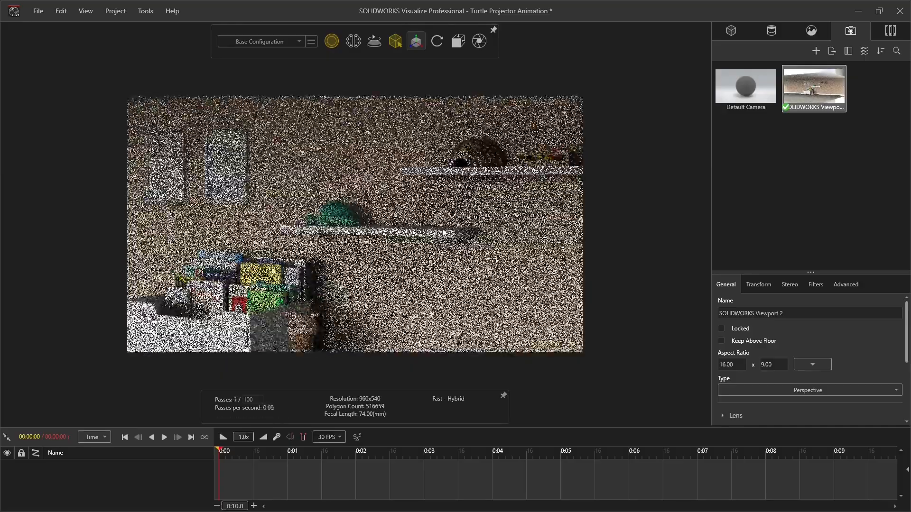
pyautogui.scroll(2, 318, 203)
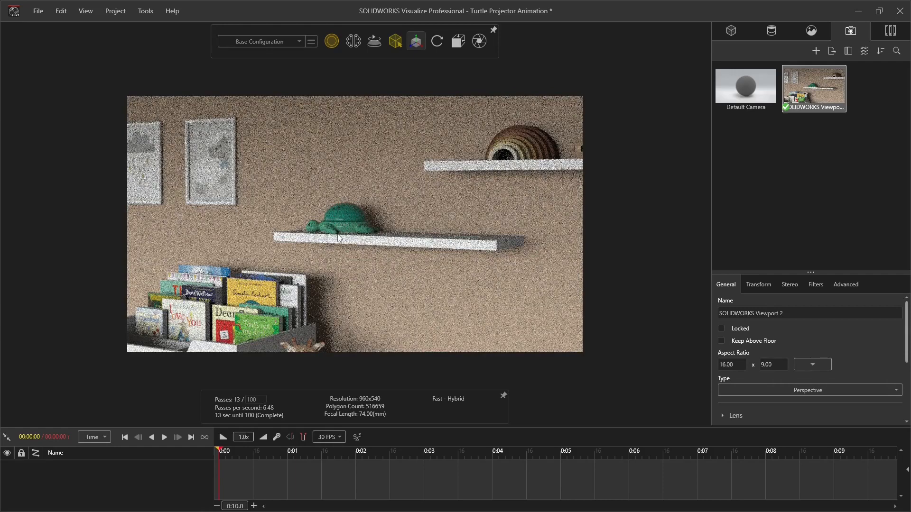
pyautogui.scroll(2, 339, 238)
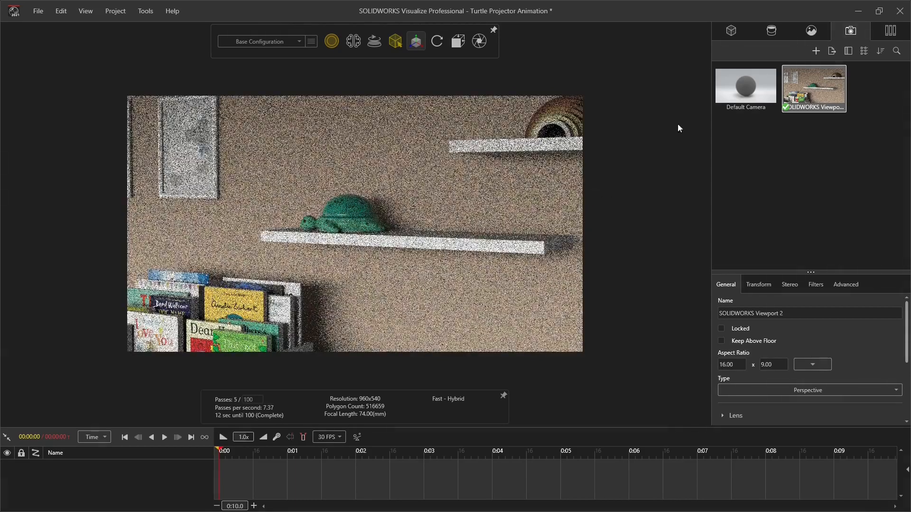
# Review the models in the scene, including the Plane, and the primitive shapes available for new models
pyautogui.click(732, 32)
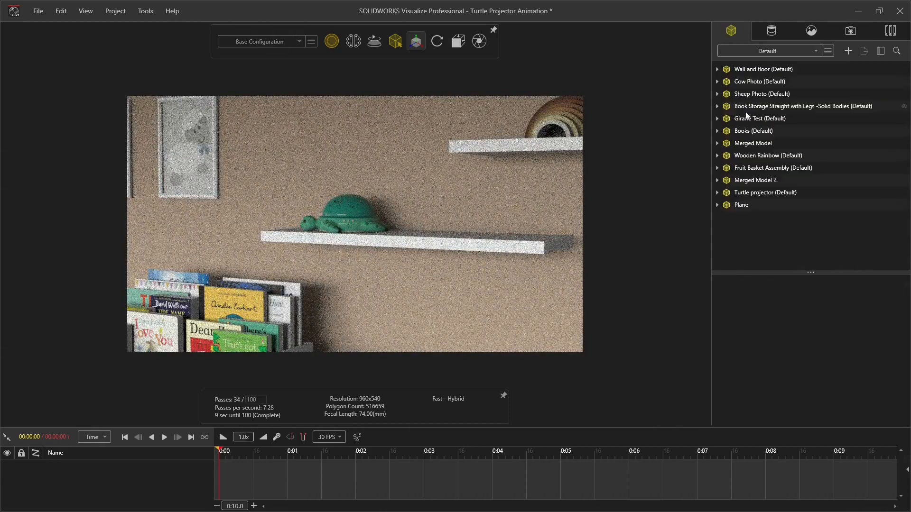
pyautogui.click(755, 205)
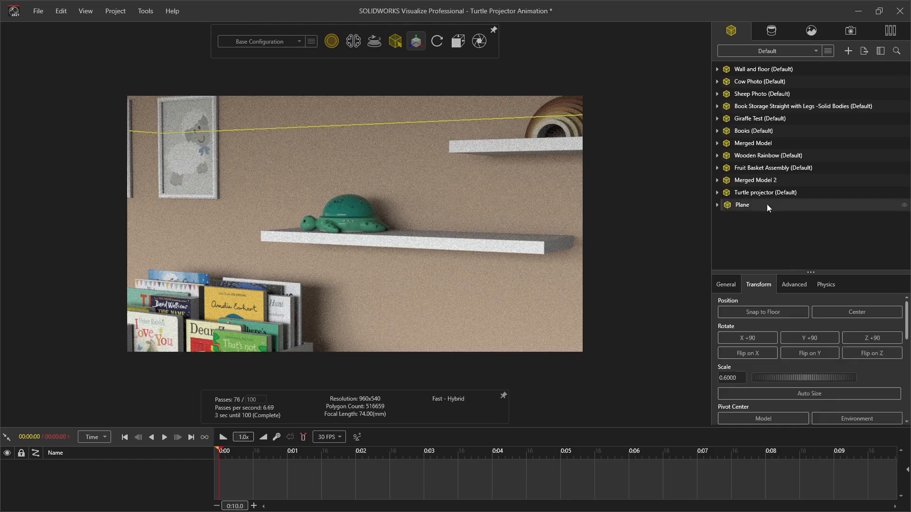
pyautogui.click(849, 51)
pyautogui.moveTo(828, 64)
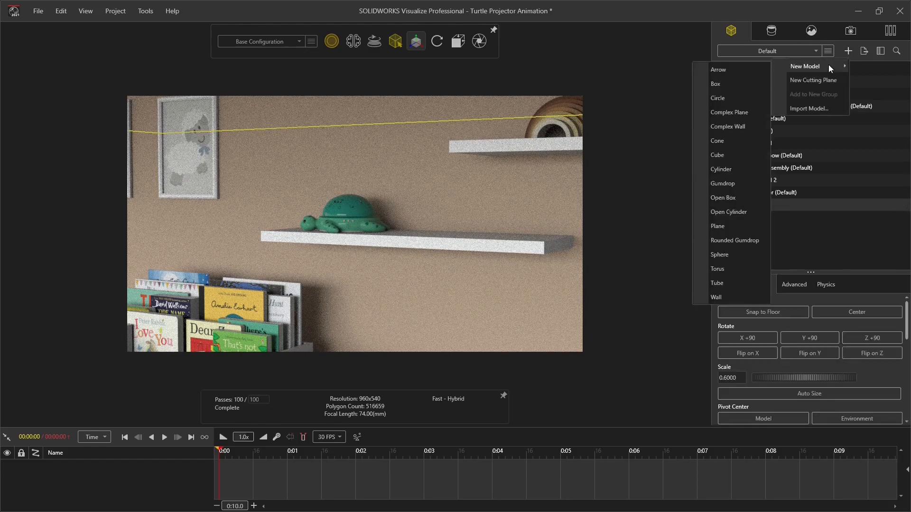
pyautogui.click(813, 235)
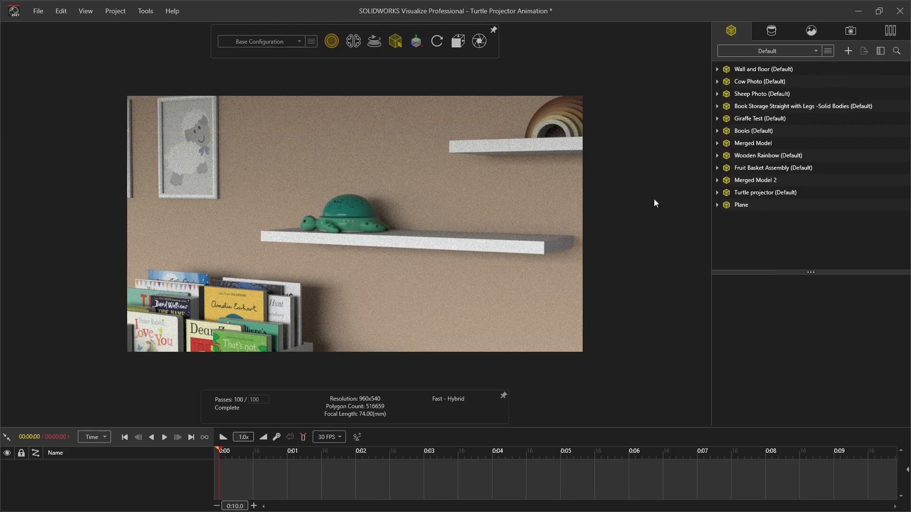
# Look through all the appearances and decals used in the project
pyautogui.click(772, 31)
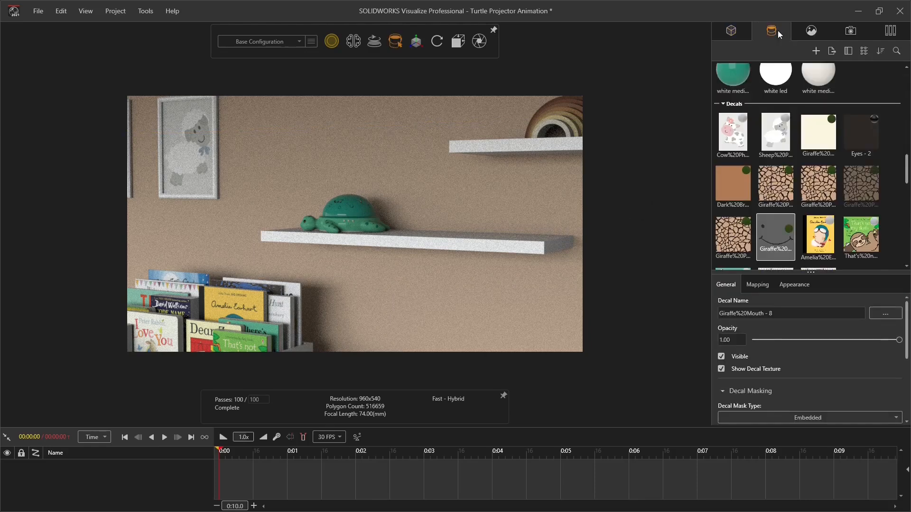
pyautogui.scroll(5, 839, 156)
pyautogui.scroll(11, 840, 157)
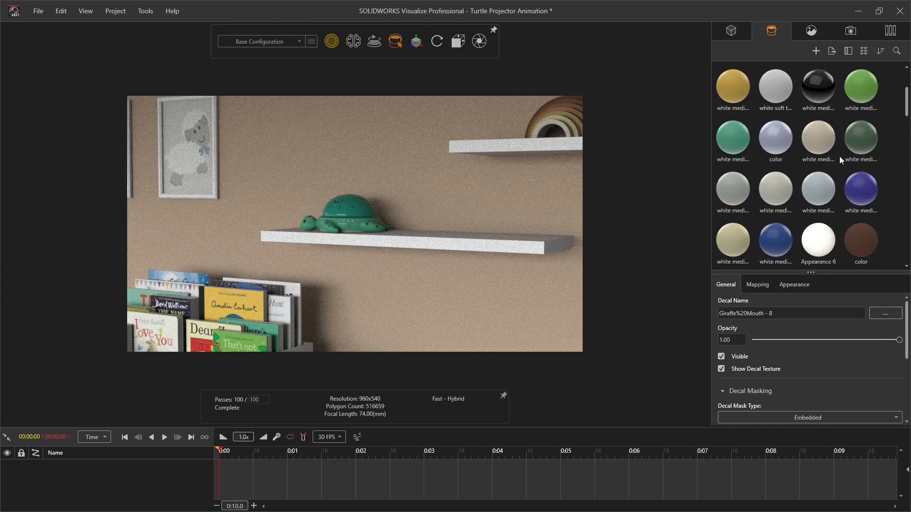
pyautogui.scroll(-12, 840, 158)
pyautogui.scroll(-15, 839, 156)
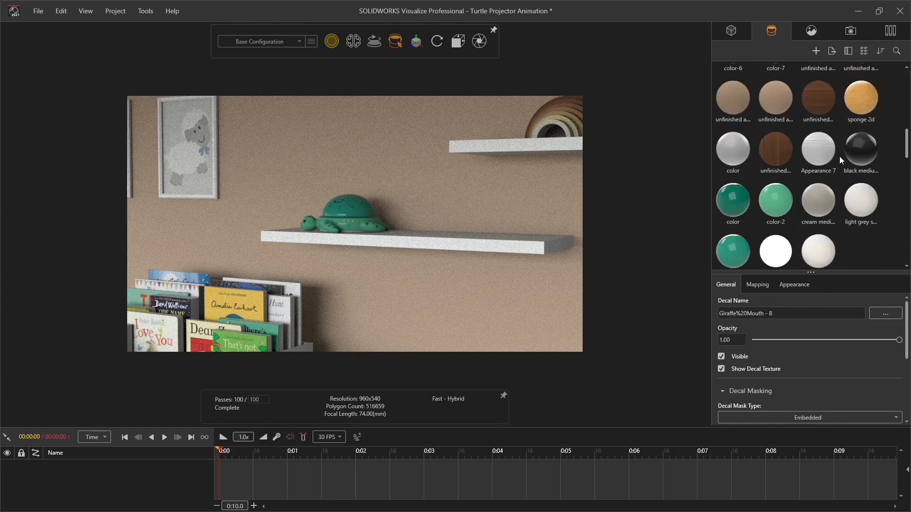
pyautogui.scroll(-8, 801, 124)
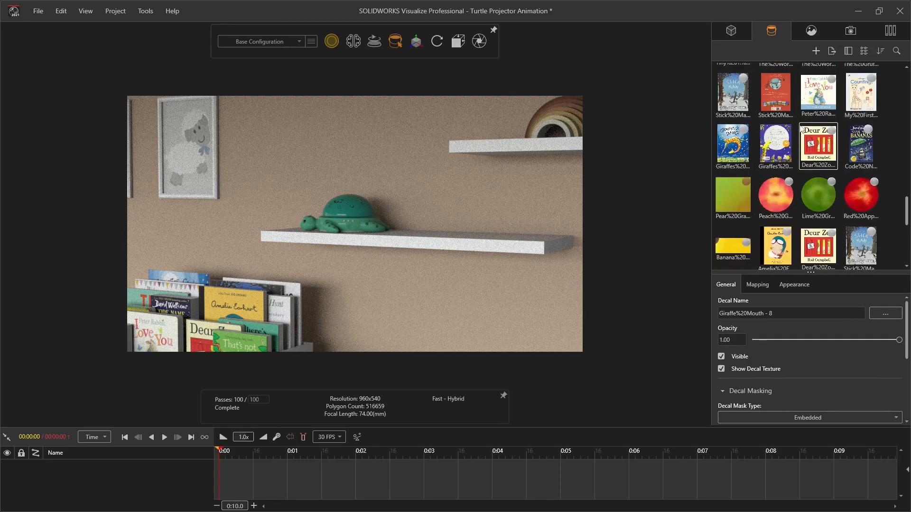
pyautogui.scroll(20, 801, 136)
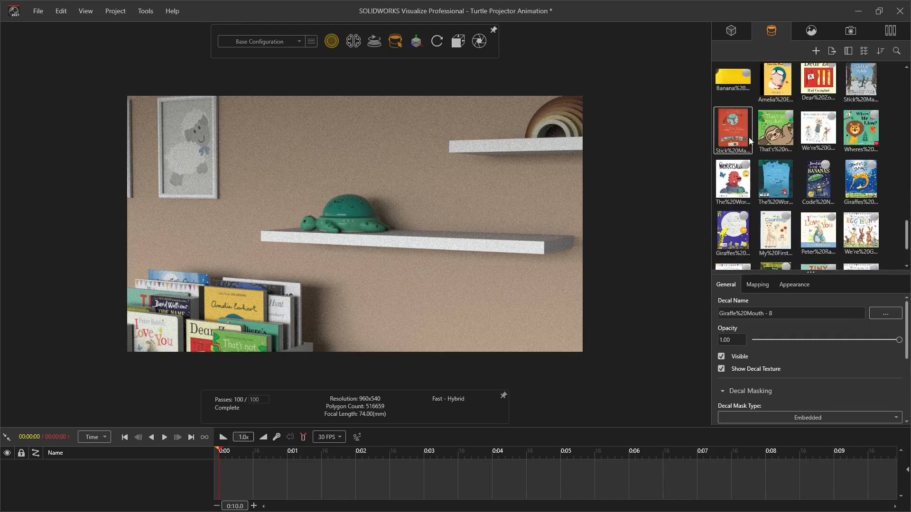
pyautogui.scroll(8, 819, 137)
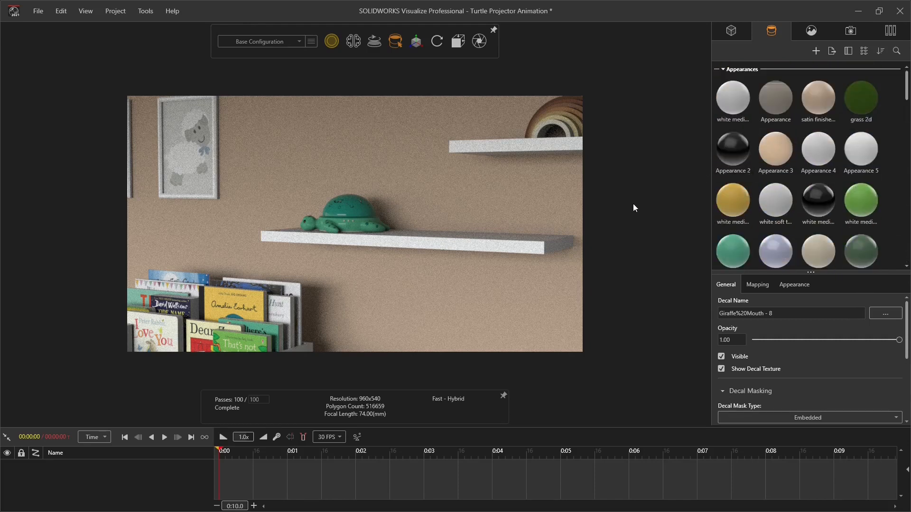
# Set the brightness of the 3 Point Faded environment to 5
pyautogui.click(812, 32)
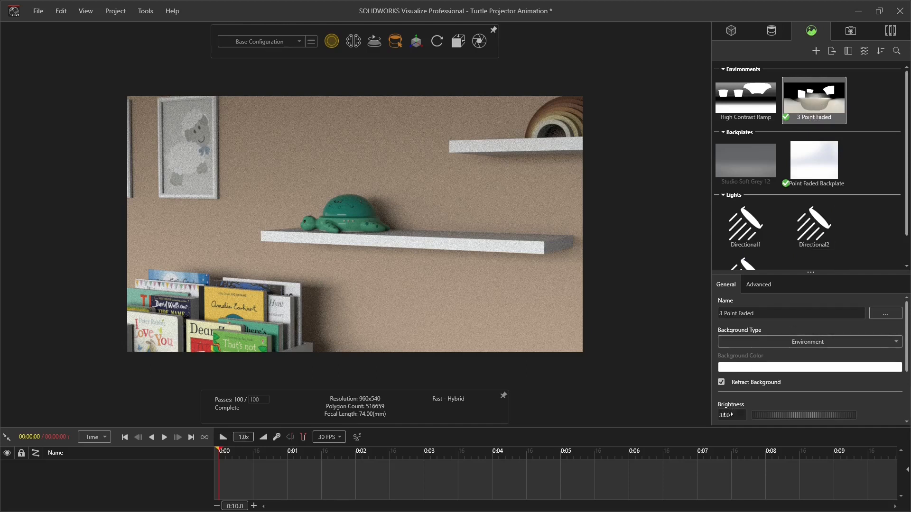
pyautogui.scroll(-2, 790, 412)
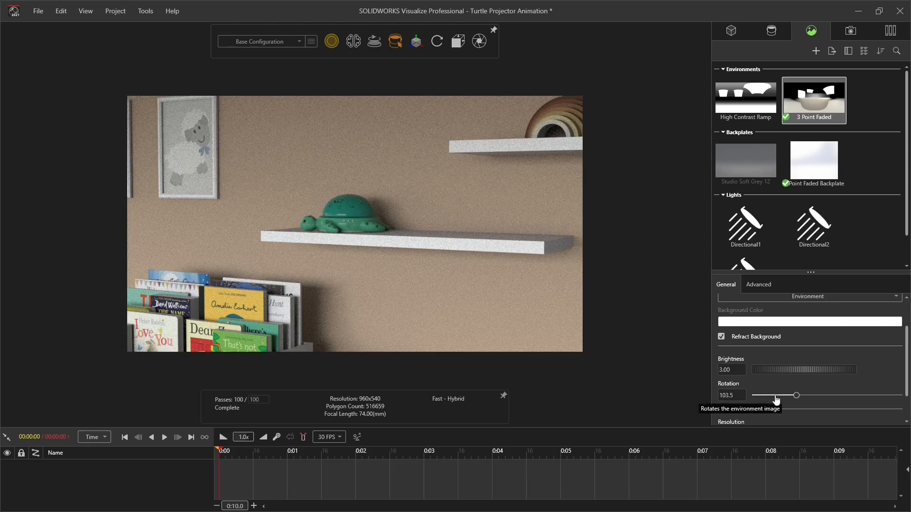
pyautogui.click(737, 374)
pyautogui.write('5')
pyautogui.press('Return')
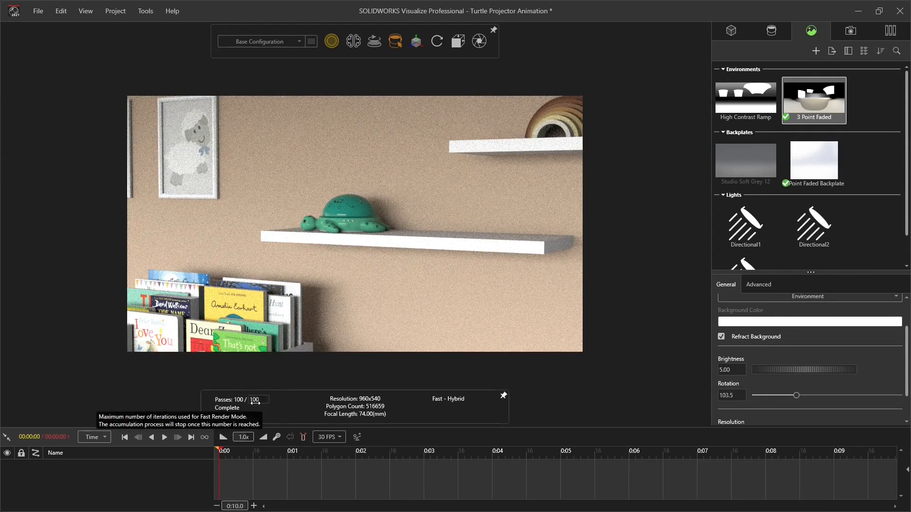
# Render the preview with a maximum of 200 passes, and set the limit back to 100
pyautogui.click(252, 401)
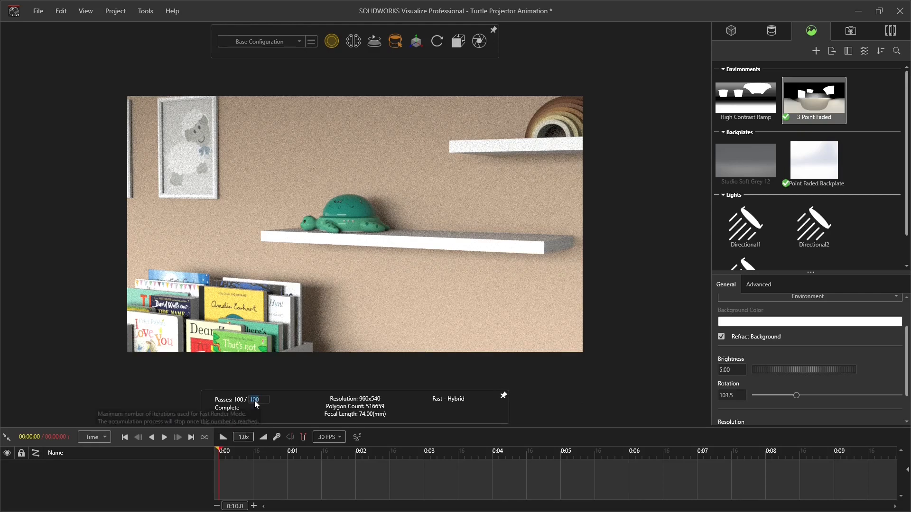
pyautogui.write('200')
pyautogui.press('Return')
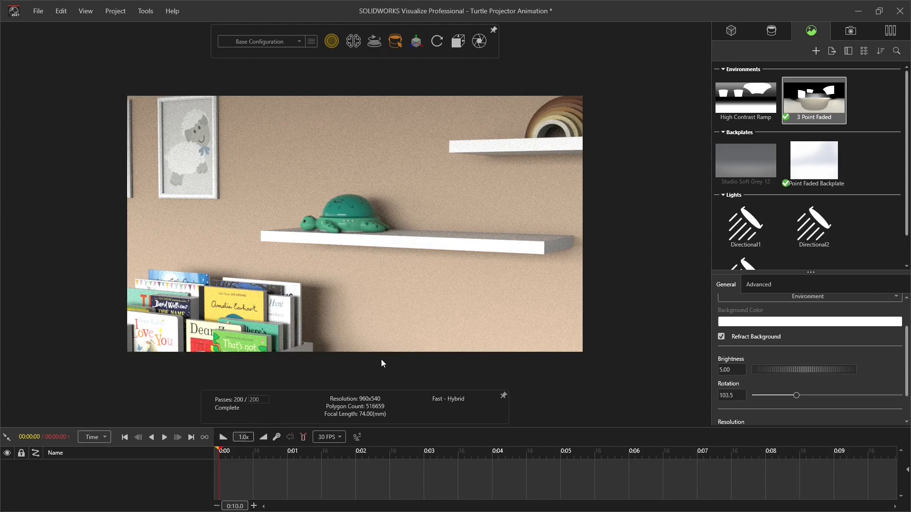
pyautogui.doubleClick(255, 399)
pyautogui.write('100')
pyautogui.press('Return')
# Hide the turtle projector's dome shell, the white medium gloss plastic part in its Default group
pyautogui.click(731, 30)
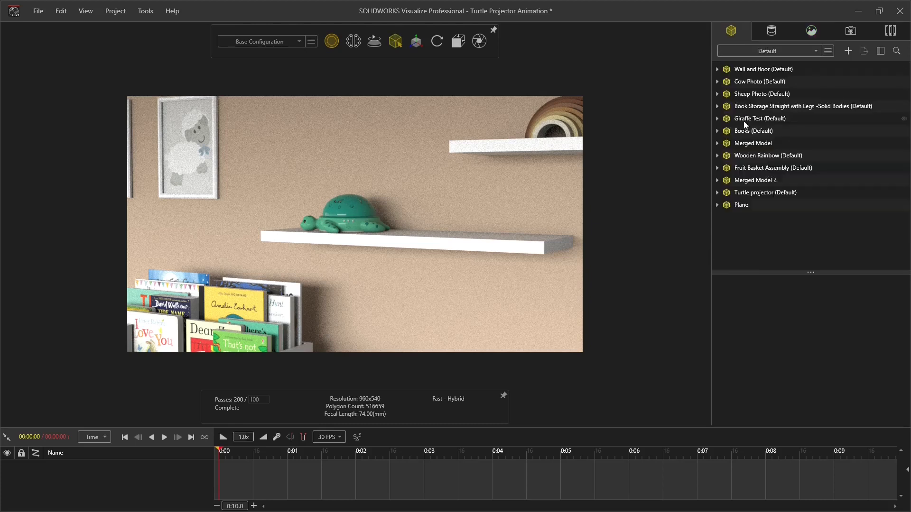
pyautogui.click(717, 193)
pyautogui.click(726, 205)
pyautogui.scroll(-3, 761, 226)
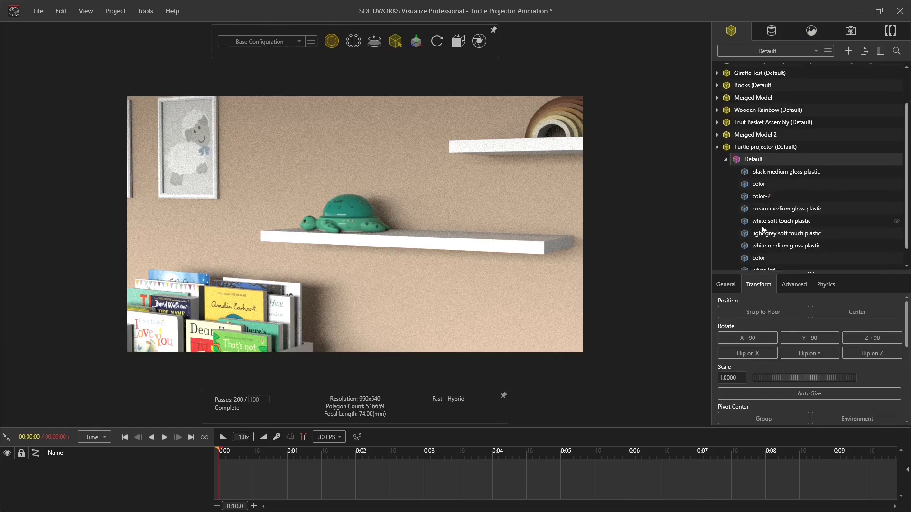
pyautogui.click(897, 227)
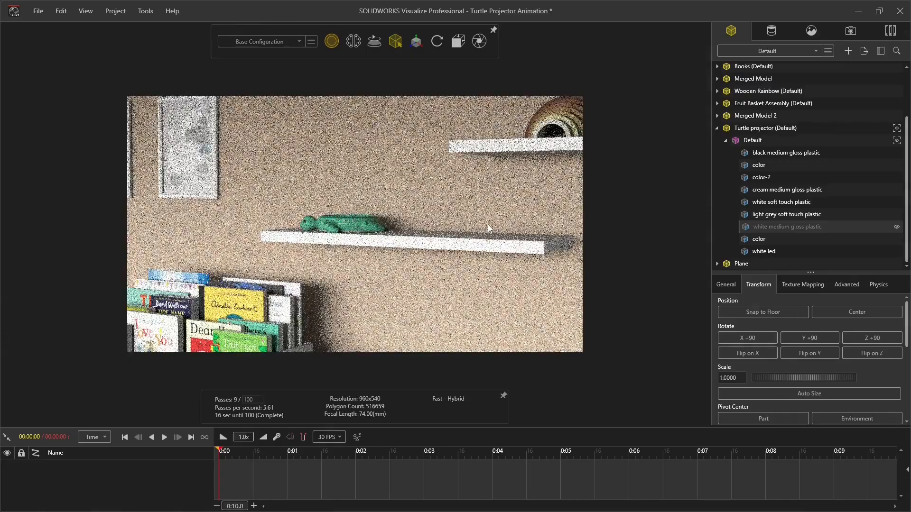
# Add a new light by picking its position on the white LED inside the turtle's body
pyautogui.scroll(12, 335, 223)
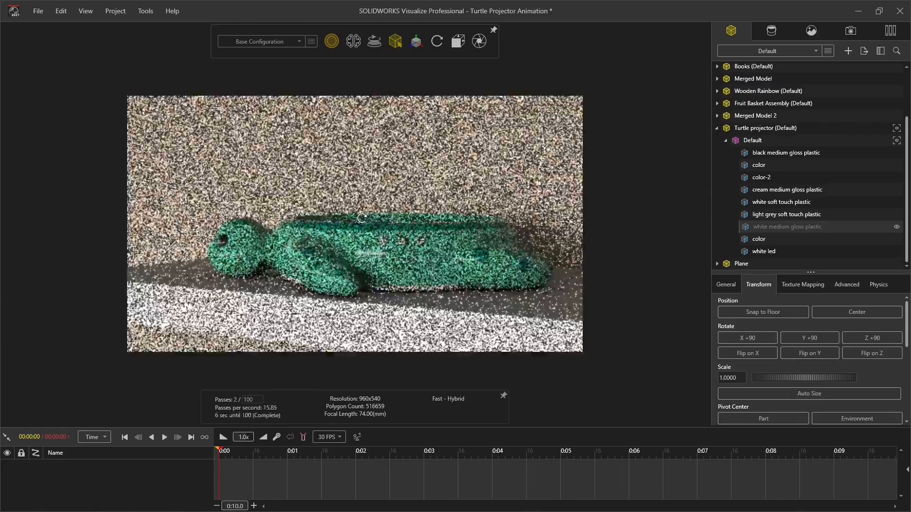
pyautogui.moveTo(336, 223); pyautogui.dragTo(461, 257, button='middle')
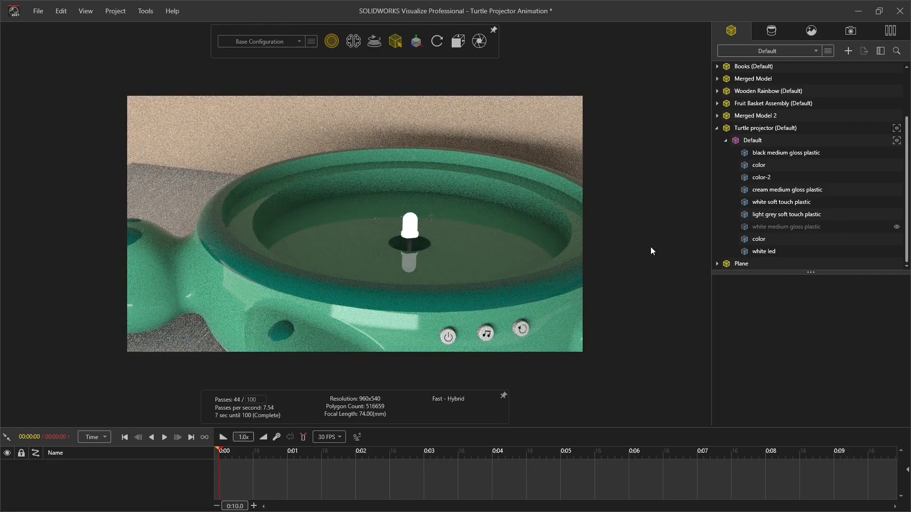
pyautogui.click(810, 31)
pyautogui.scroll(-1, 873, 211)
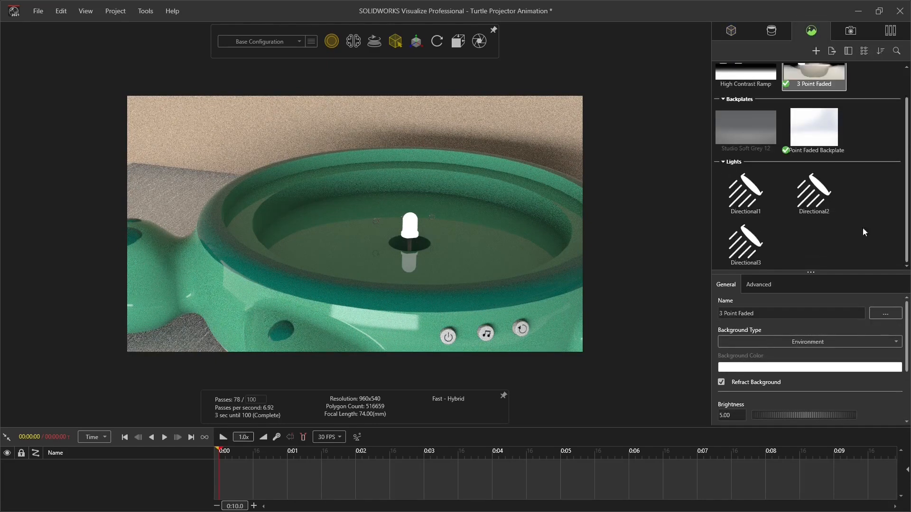
pyautogui.click(830, 244)
pyautogui.rightClick(830, 243)
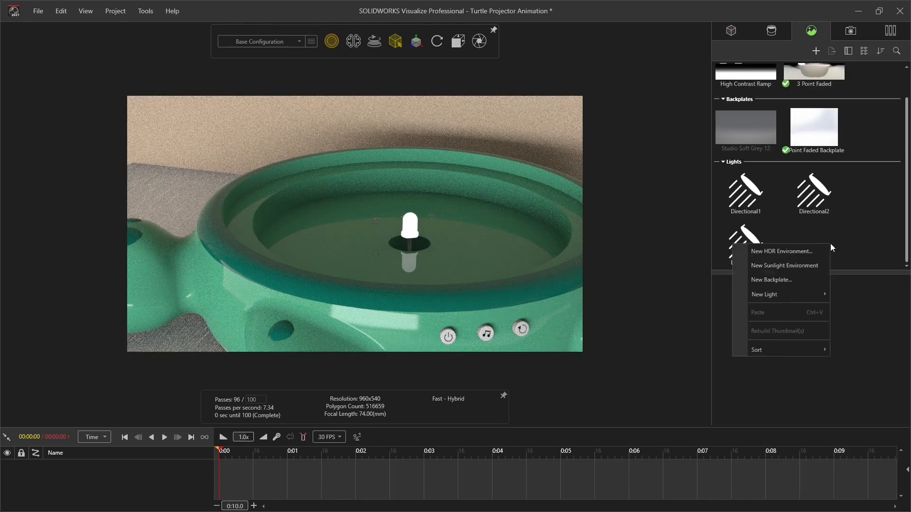
pyautogui.moveTo(769, 295)
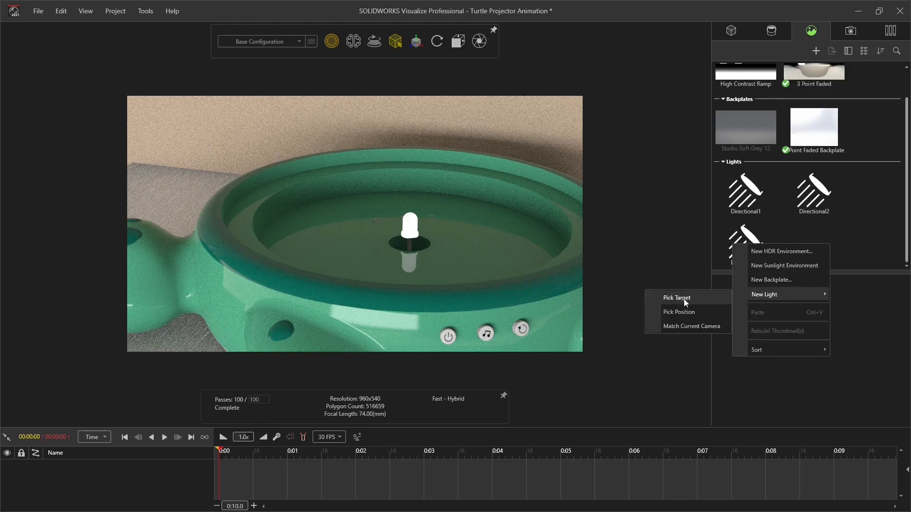
pyautogui.click(679, 317)
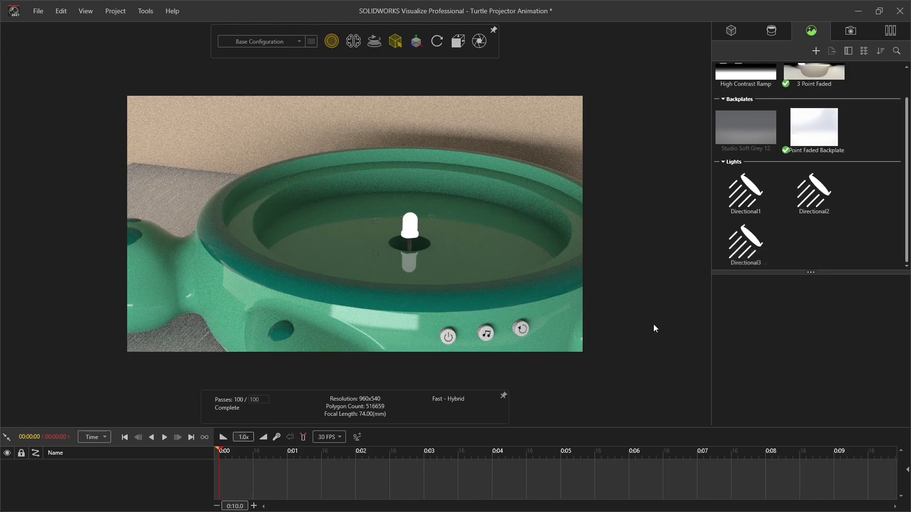
pyautogui.click(409, 225)
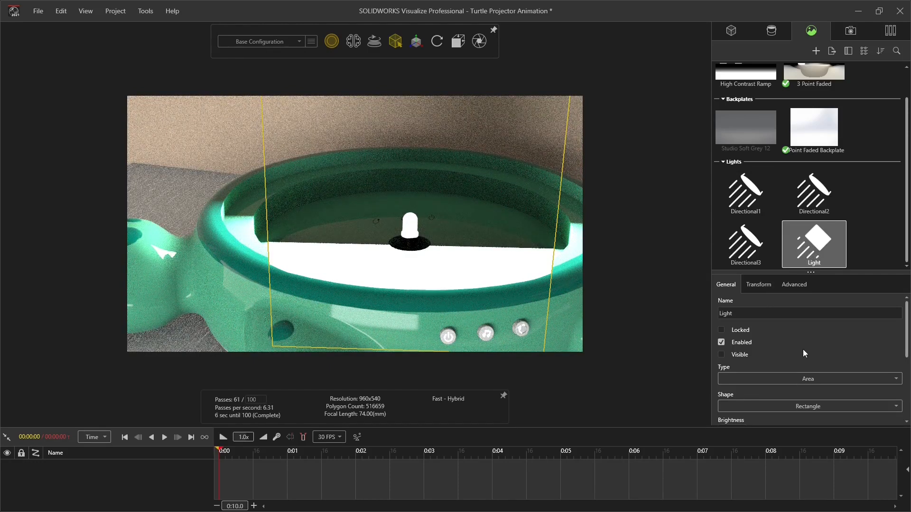
# Change the new light's shape from a rectangle to Point and set its brightness to 2.5
pyautogui.click(793, 406)
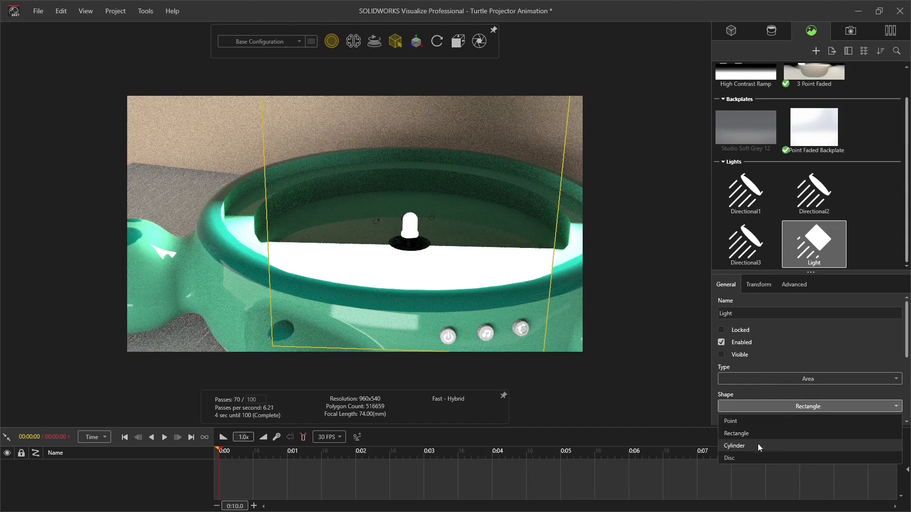
pyautogui.click(748, 420)
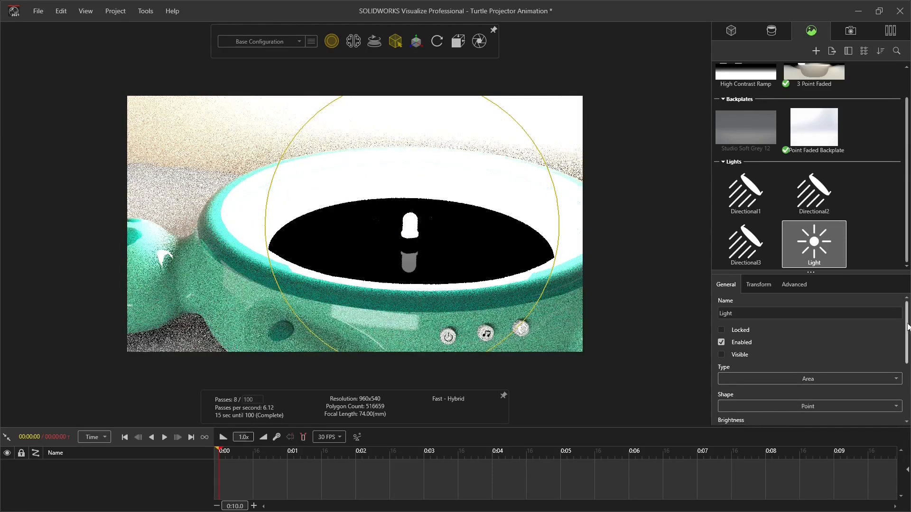
pyautogui.scroll(-5, 892, 332)
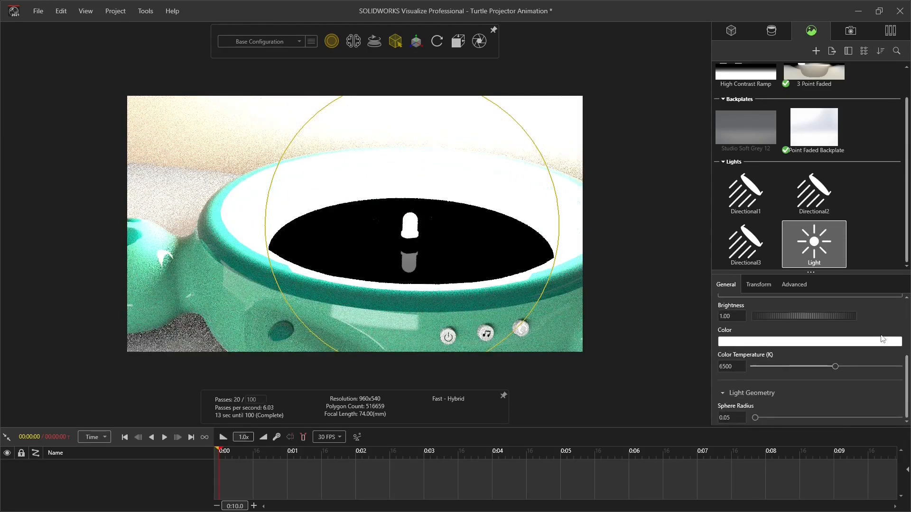
pyautogui.click(731, 316)
pyautogui.write('2.5')
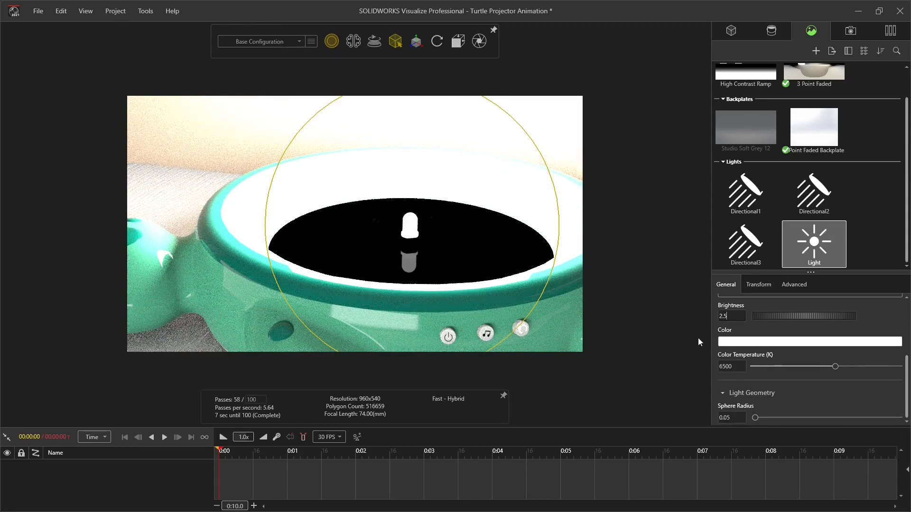
pyautogui.press('Return')
# Shrink the point light's sphere radius to 0.00
pyautogui.click(731, 418)
pyautogui.write('.0')
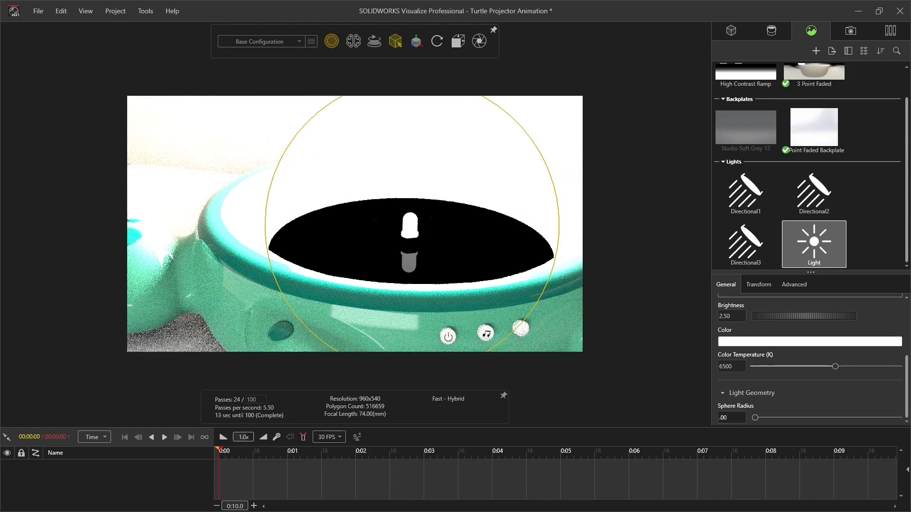
pyautogui.press('Return')
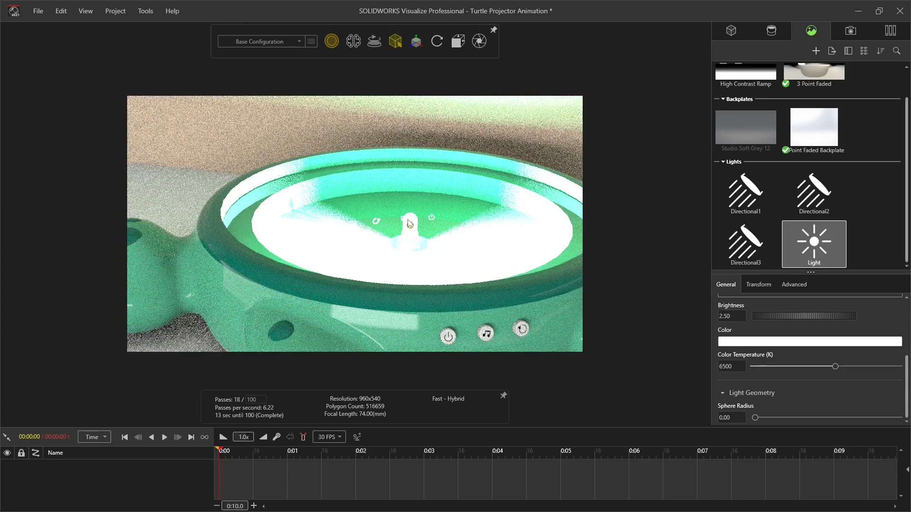
# From above, centre the point light on the LED by adjusting its position to about X 0.4015 and Z -0.0055
pyautogui.moveTo(377, 264); pyautogui.dragTo(337, 136)
pyautogui.click(360, 161)
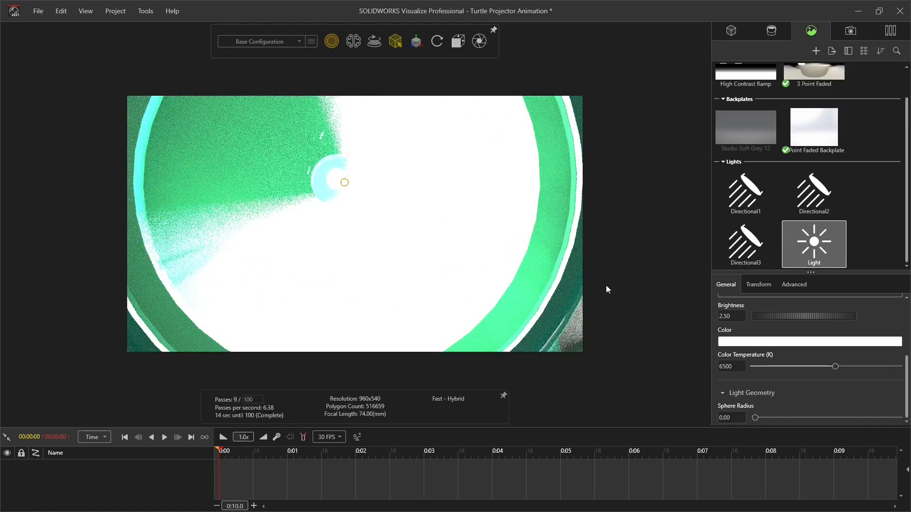
pyautogui.click(755, 286)
pyautogui.moveTo(728, 385); pyautogui.dragTo(739, 384)
pyautogui.moveTo(797, 384); pyautogui.dragTo(731, 385)
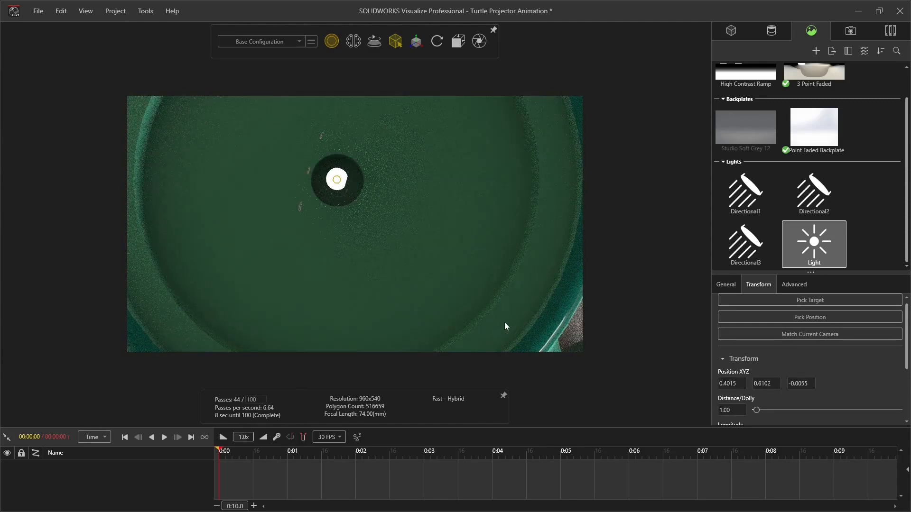
# Raise the point light inside the LED by adjusting its Y position to about 0.6132
pyautogui.moveTo(457, 324); pyautogui.dragTo(464, 204, button='middle')
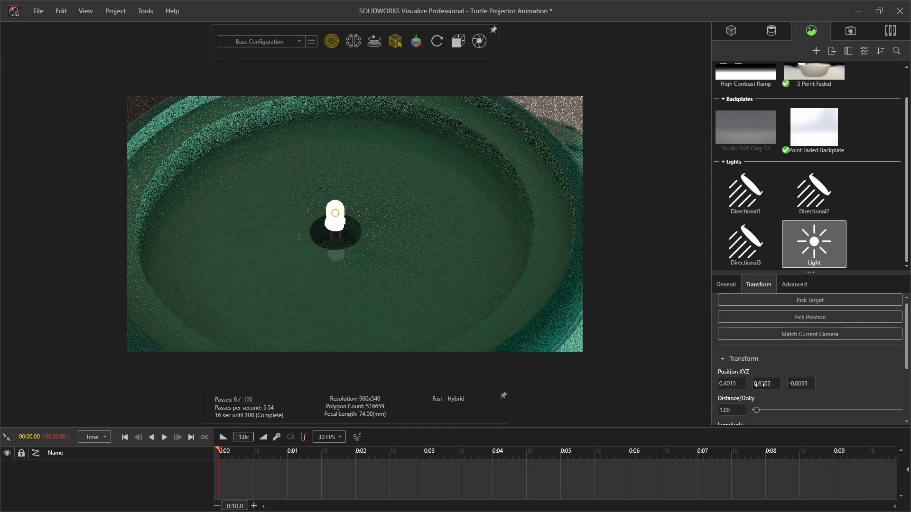
pyautogui.moveTo(467, 327); pyautogui.dragTo(476, 252, button='middle')
pyautogui.scroll(-3, 476, 252)
pyautogui.scroll(-2, 475, 252)
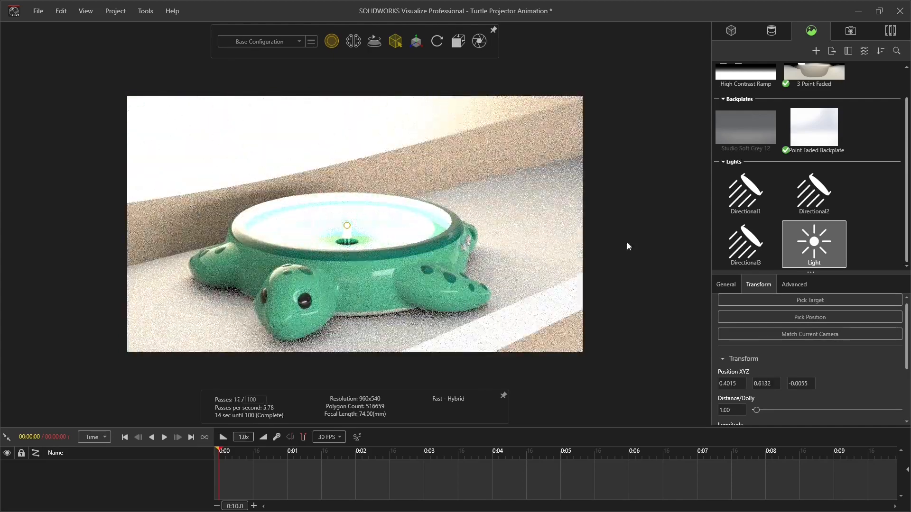
# Show the turtle projector's dome shell (white medium gloss plastic) again and frame the turtle on its shelf with the wall behind
pyautogui.click(731, 30)
pyautogui.click(900, 230)
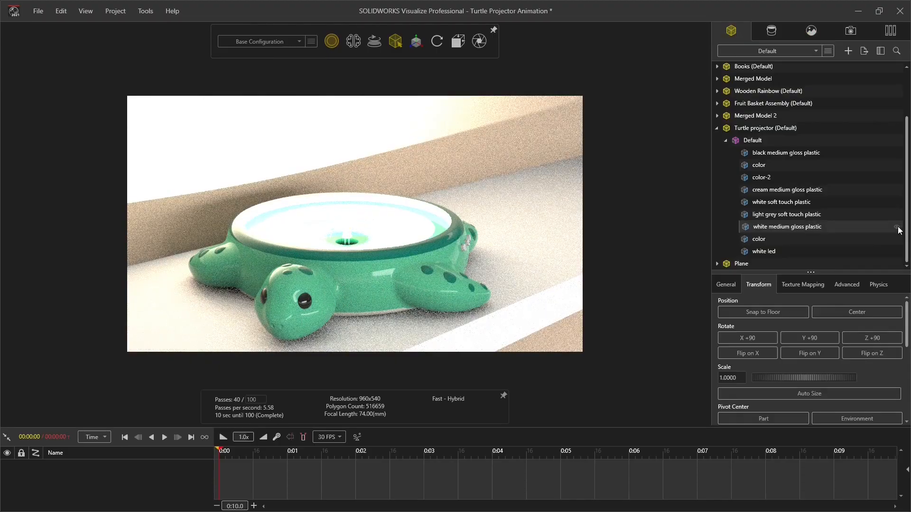
pyautogui.click(899, 230)
pyautogui.scroll(-5, 375, 200)
pyautogui.moveTo(375, 200); pyautogui.dragTo(314, 156, button='middle')
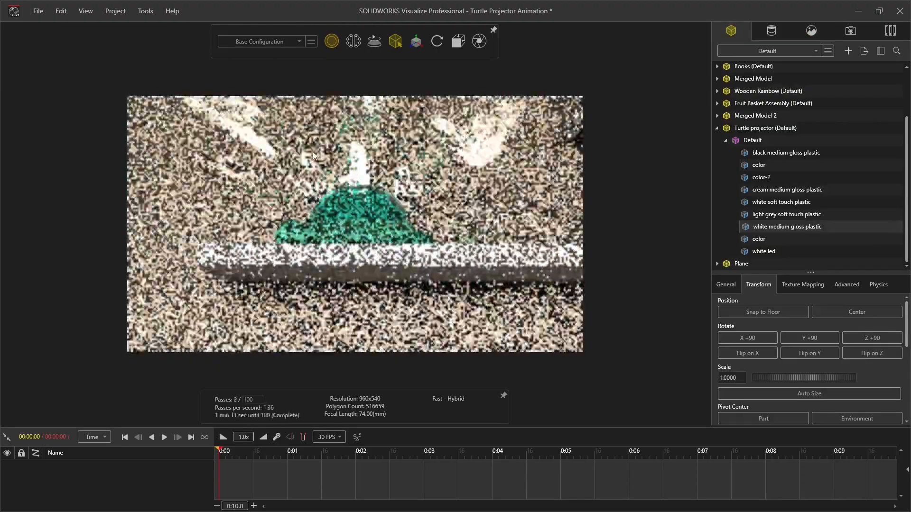
pyautogui.scroll(-5, 434, 190)
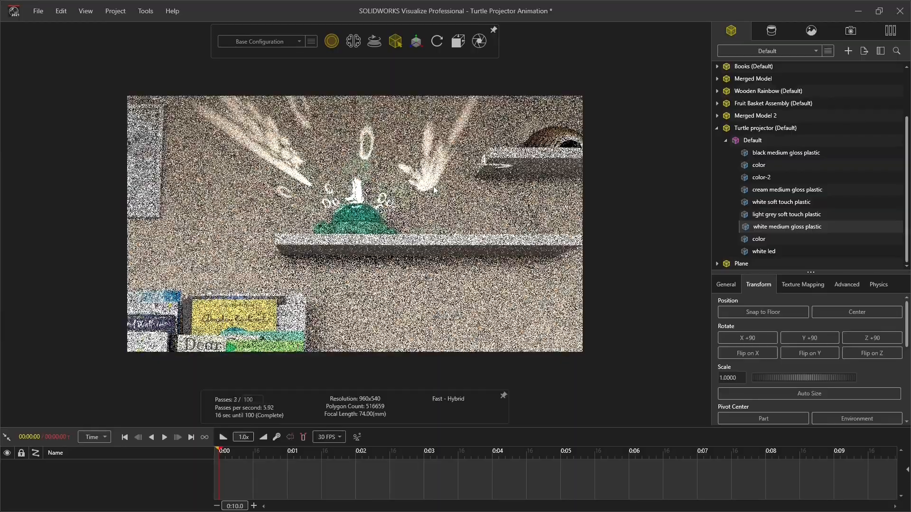
pyautogui.scroll(-5, 434, 190)
pyautogui.scroll(5, 409, 189)
pyautogui.moveTo(409, 189); pyautogui.dragTo(311, 322, button='middle')
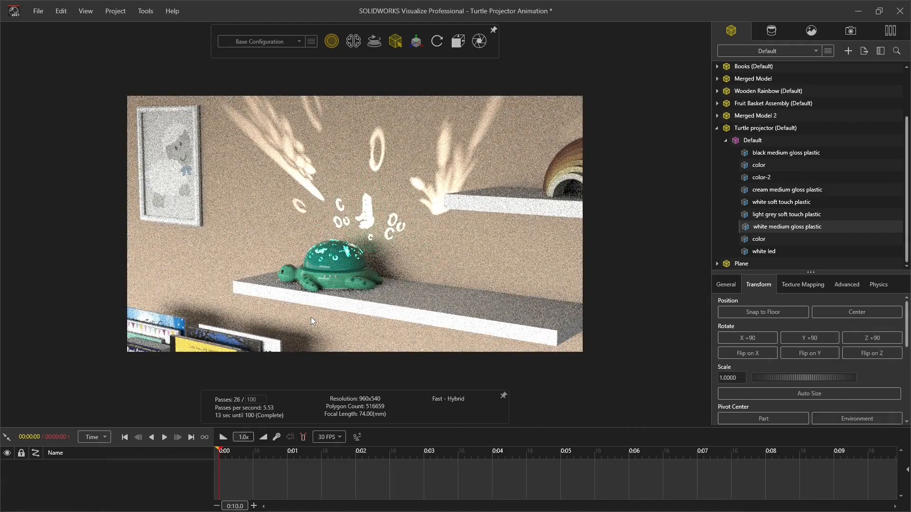
# Extend the animation's end to just past 20 seconds and fit the timeline range to 20 seconds
pyautogui.click(721, 129)
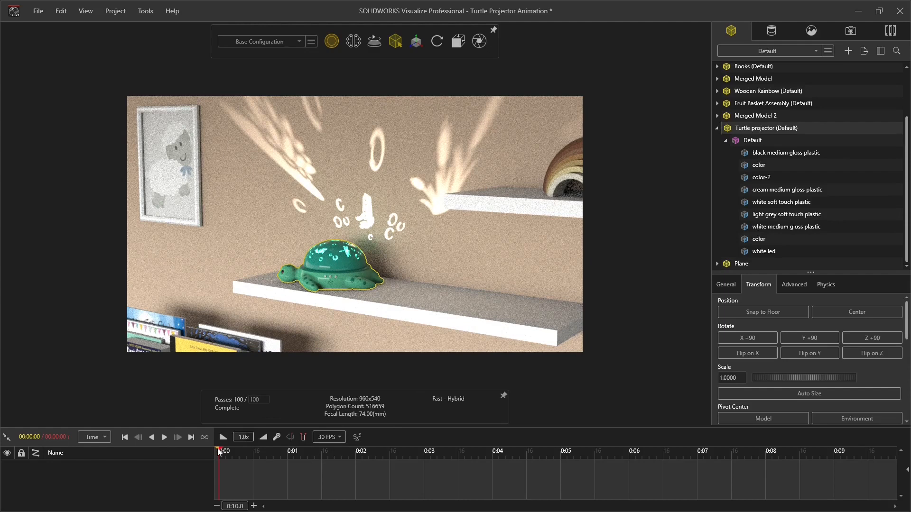
pyautogui.moveTo(221, 451); pyautogui.dragTo(874, 458)
pyautogui.click(217, 506)
pyautogui.moveTo(565, 452); pyautogui.dragTo(899, 455)
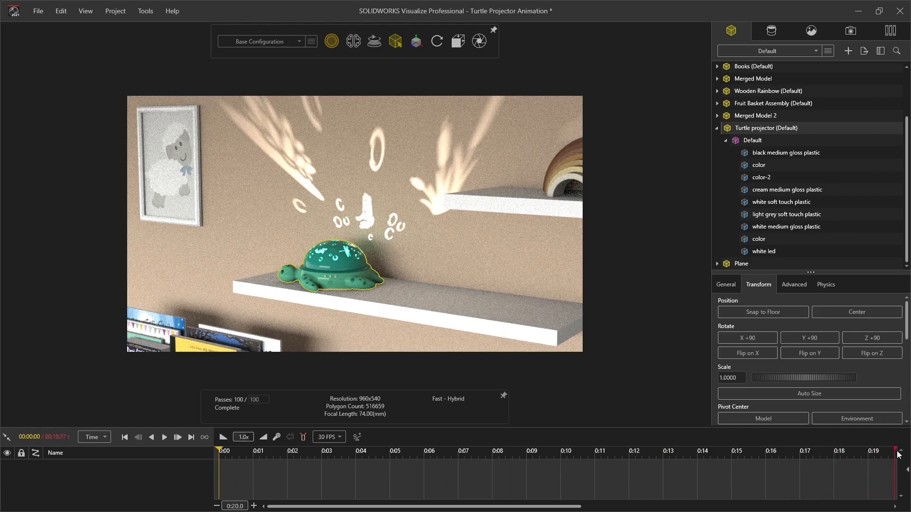
pyautogui.click(216, 506)
pyautogui.moveTo(561, 452); pyautogui.dragTo(571, 452)
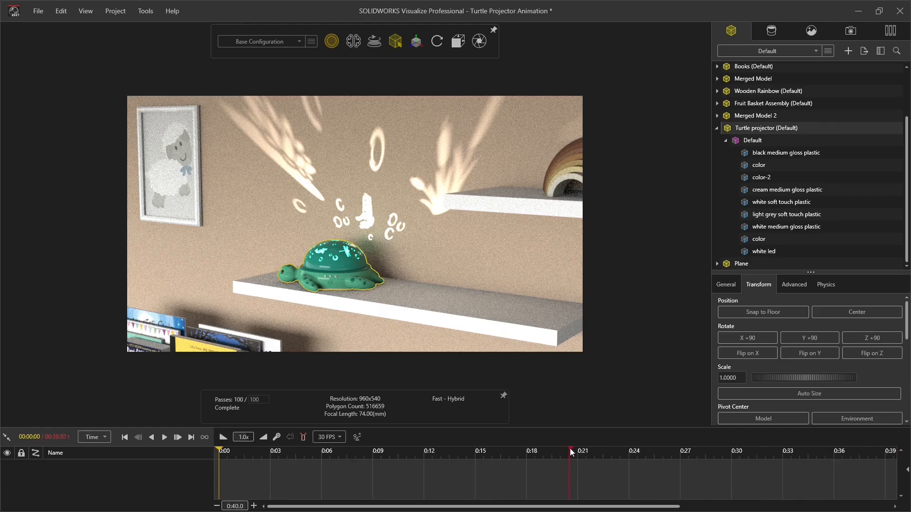
pyautogui.click(254, 506)
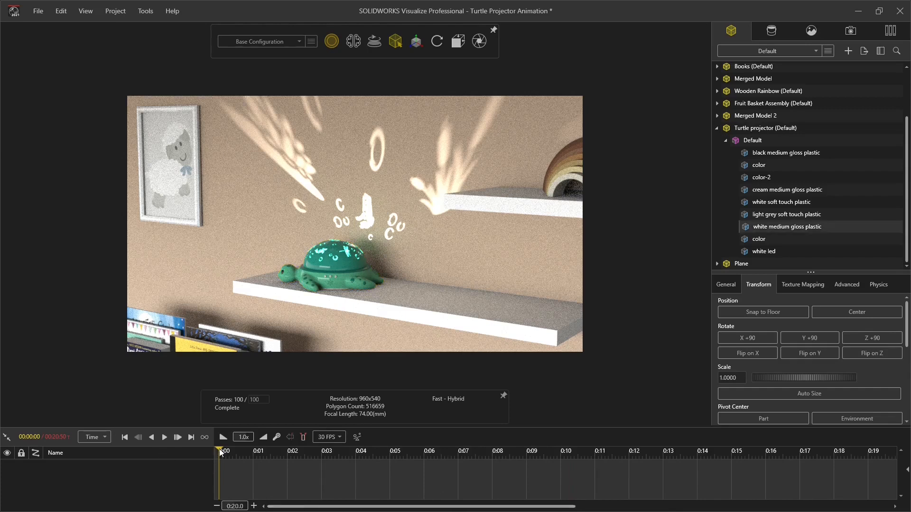
# Add keyframes for the turtle's dome shell, the white medium gloss plastic part, at 0 and 6 seconds
pyautogui.moveTo(795, 231)
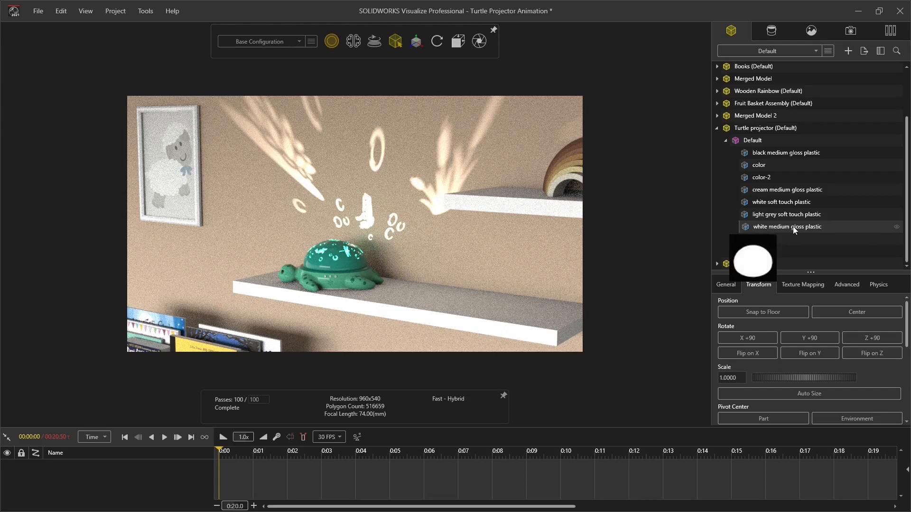
pyautogui.rightClick(795, 231)
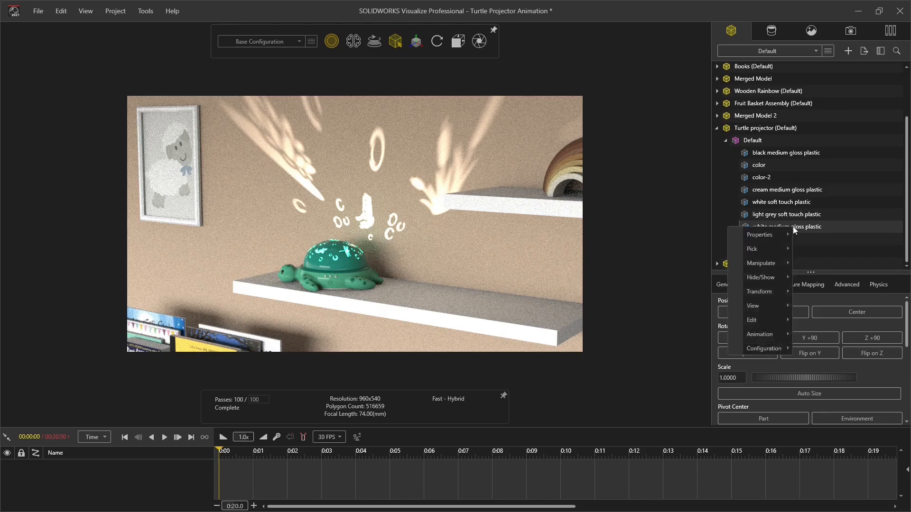
pyautogui.moveTo(758, 336)
pyautogui.click(696, 334)
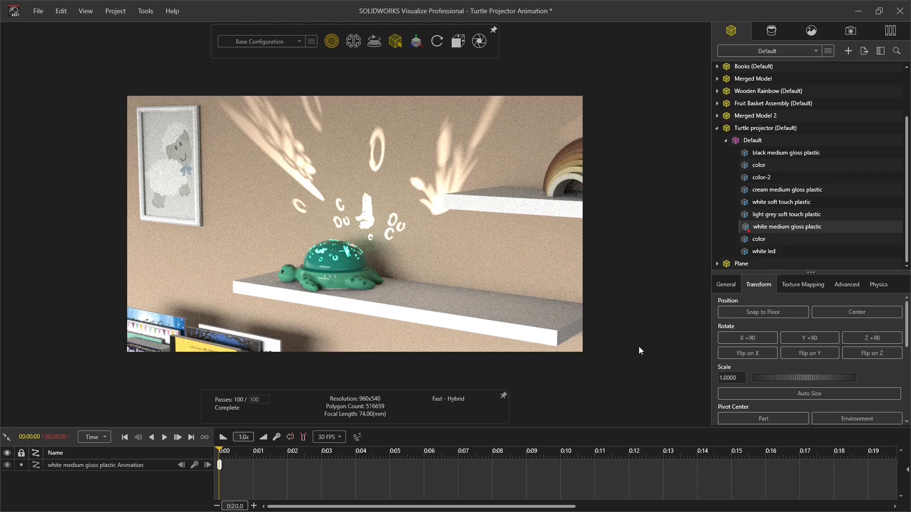
pyautogui.moveTo(227, 459); pyautogui.dragTo(425, 462)
pyautogui.click(425, 466)
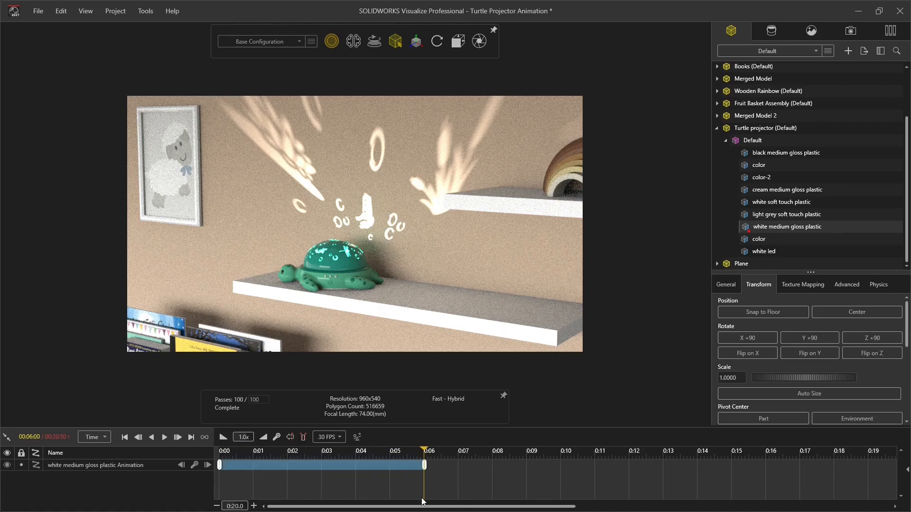
# Set the In transition of the dome shell's 6-second keyframe to Hold
pyautogui.click(424, 466)
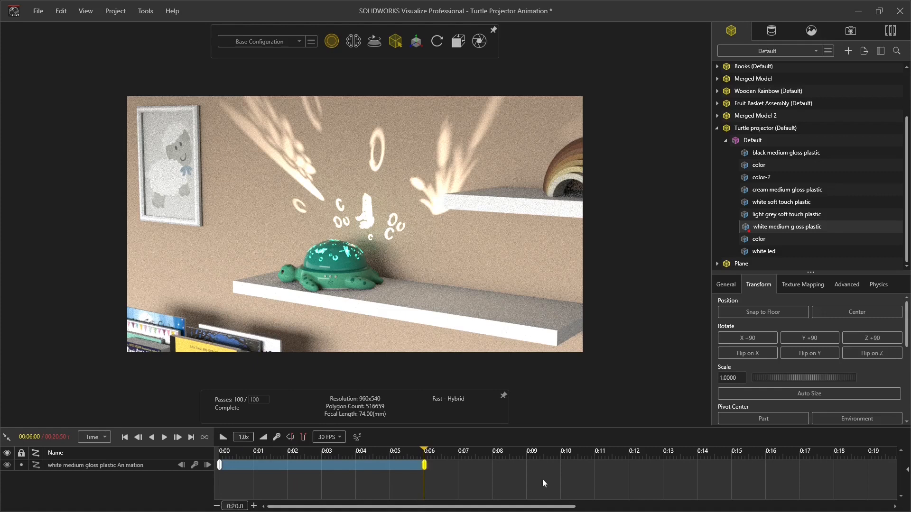
pyautogui.click(908, 470)
pyautogui.scroll(-2, 816, 485)
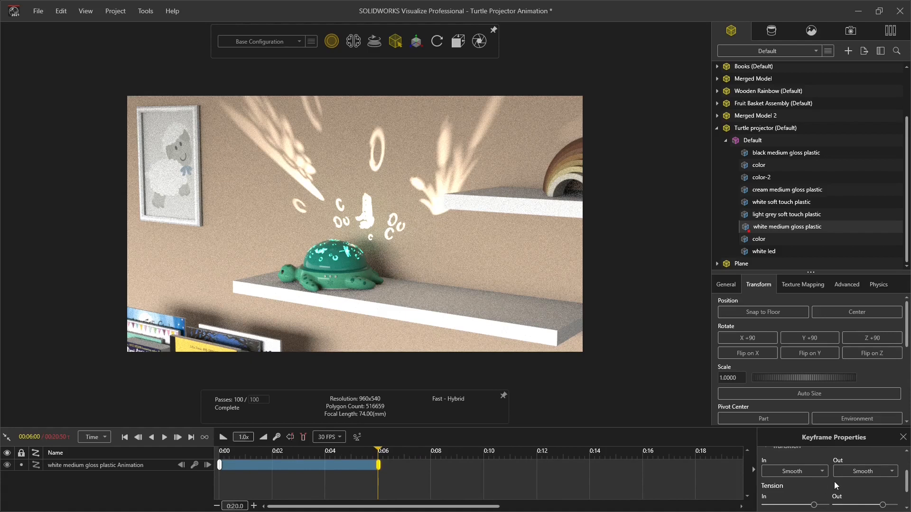
pyautogui.click(815, 471)
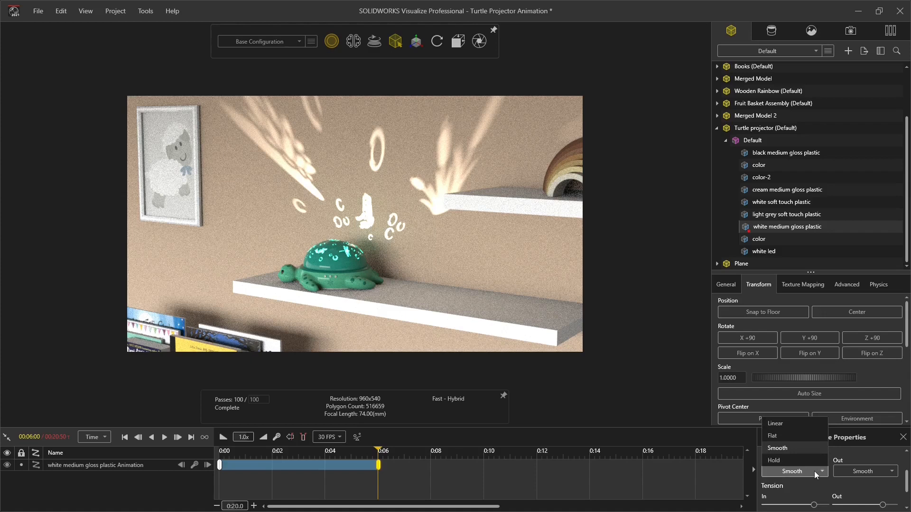
pyautogui.click(809, 461)
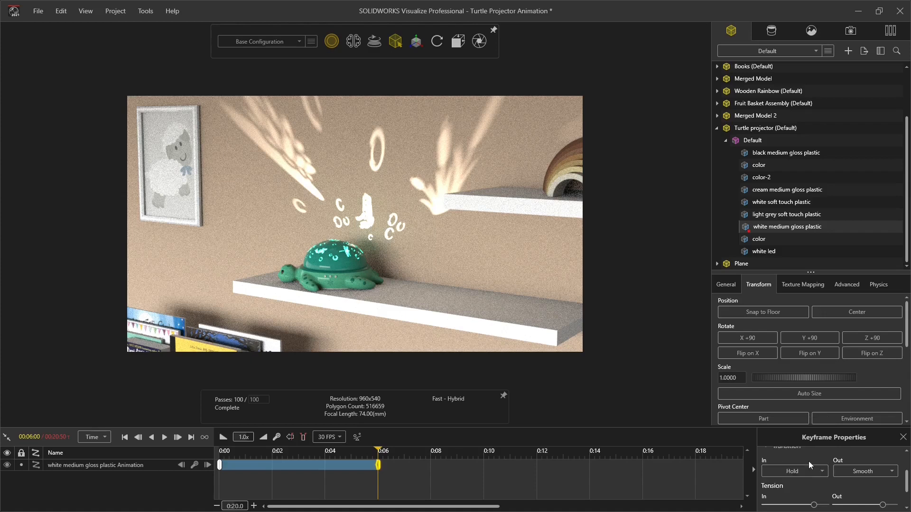
# Set the Out transition of the dome shell's first keyframe to Hold
pyautogui.click(221, 466)
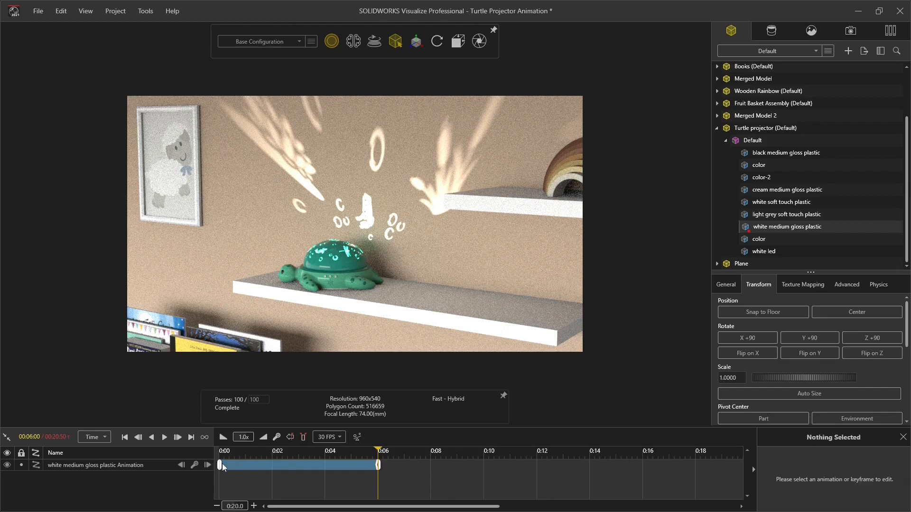
pyautogui.click(221, 465)
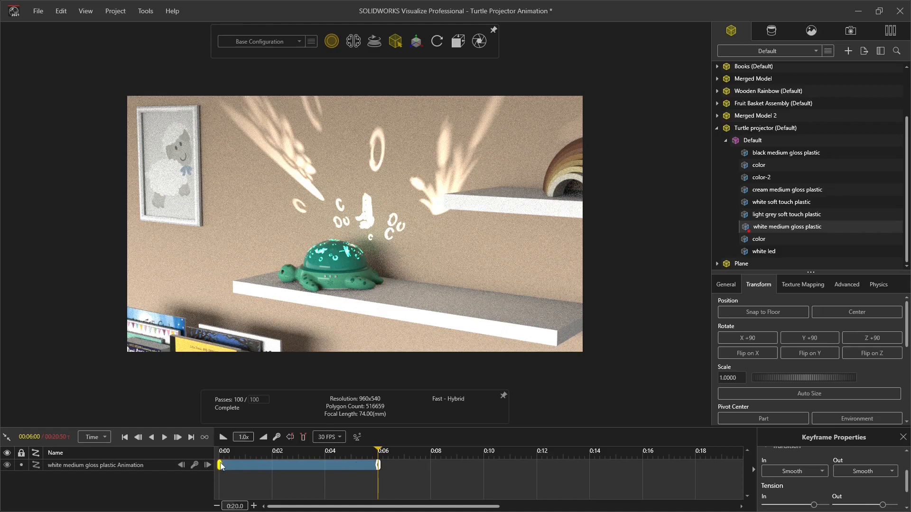
pyautogui.click(844, 468)
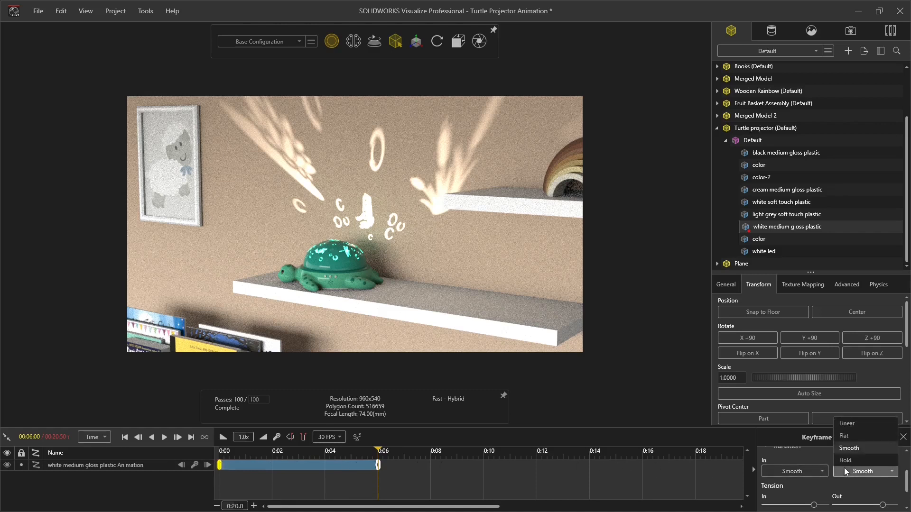
pyautogui.click(850, 463)
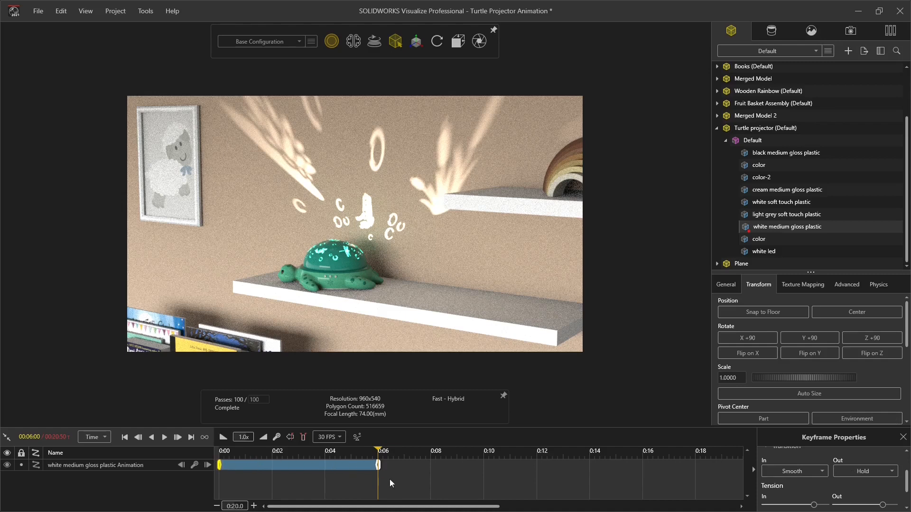
# Keyframe the dome shell's spin at 10 and 14 seconds using +90° rotations about Y
pyautogui.moveTo(379, 453); pyautogui.dragTo(484, 464)
pyautogui.moveTo(786, 230)
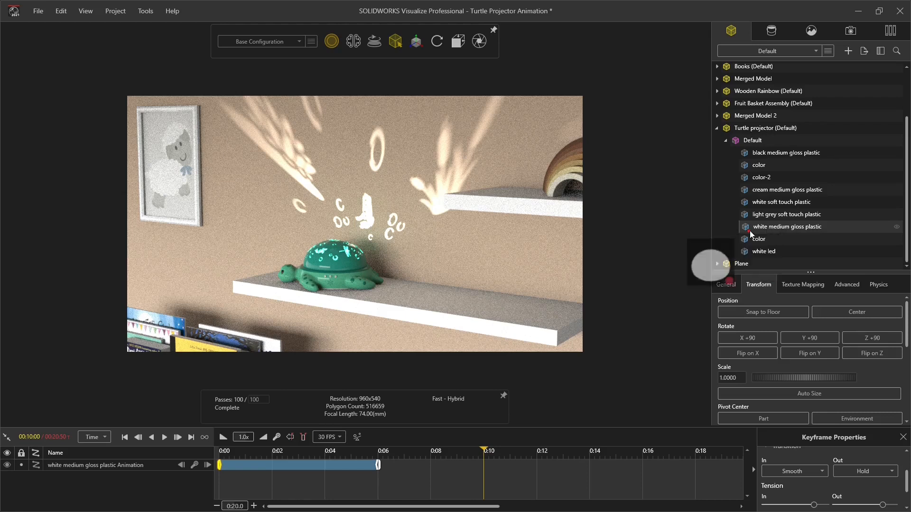
pyautogui.click(807, 337)
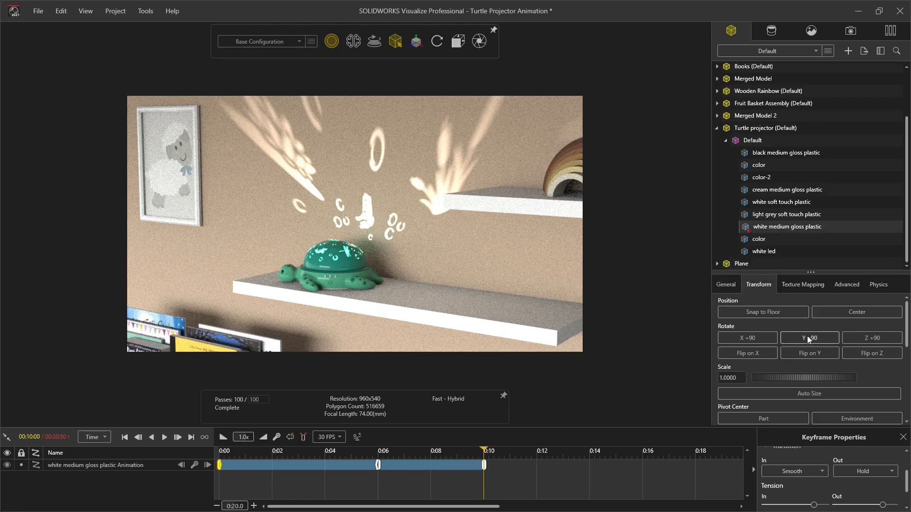
pyautogui.click(807, 337)
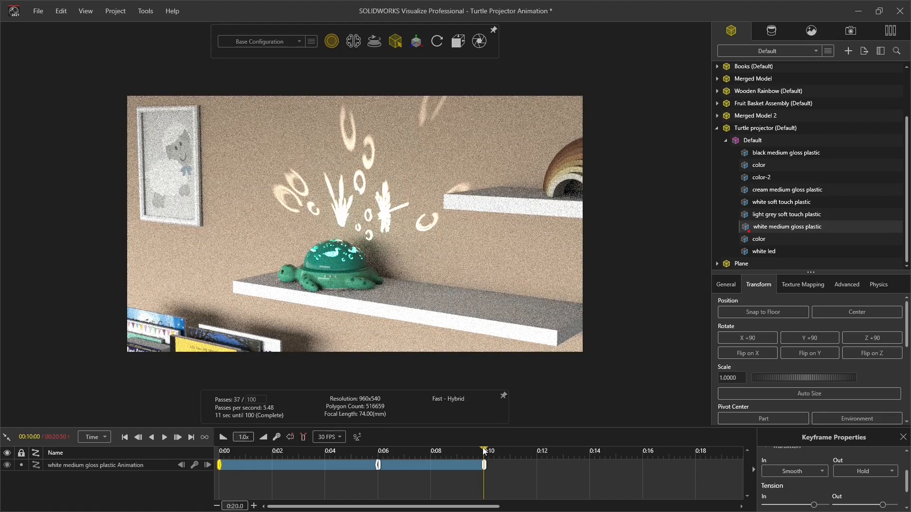
pyautogui.moveTo(489, 451); pyautogui.dragTo(590, 451)
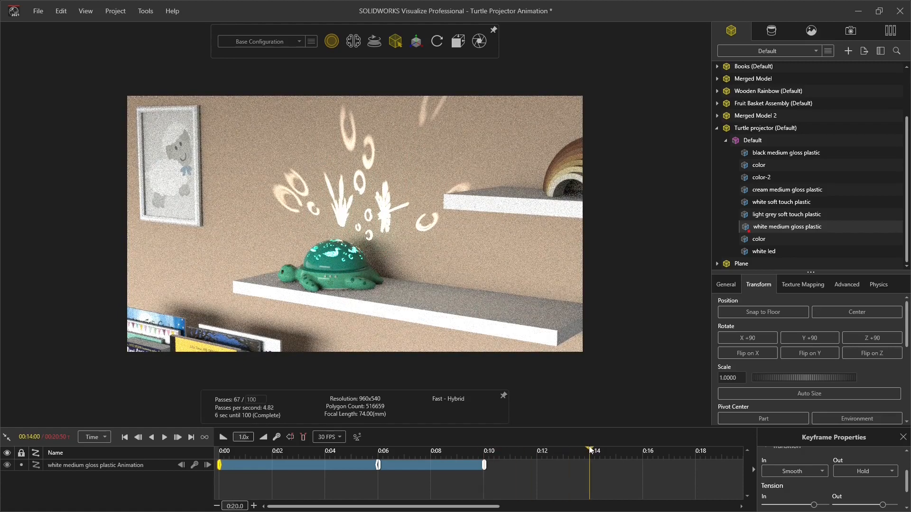
pyautogui.click(831, 338)
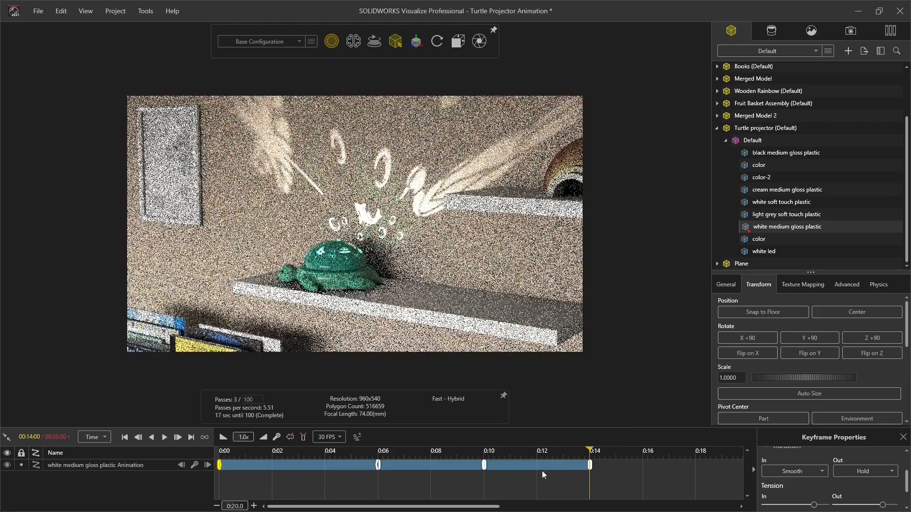
# Keyframe the dome shell's spin at 18 and 20 seconds using +90° rotations about Y
pyautogui.moveTo(467, 508); pyautogui.dragTo(510, 508)
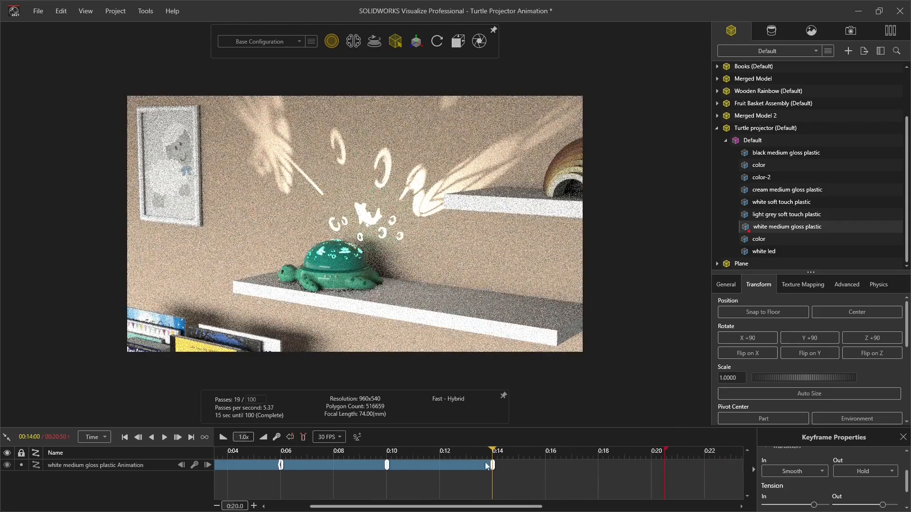
pyautogui.moveTo(494, 452); pyautogui.dragTo(597, 457)
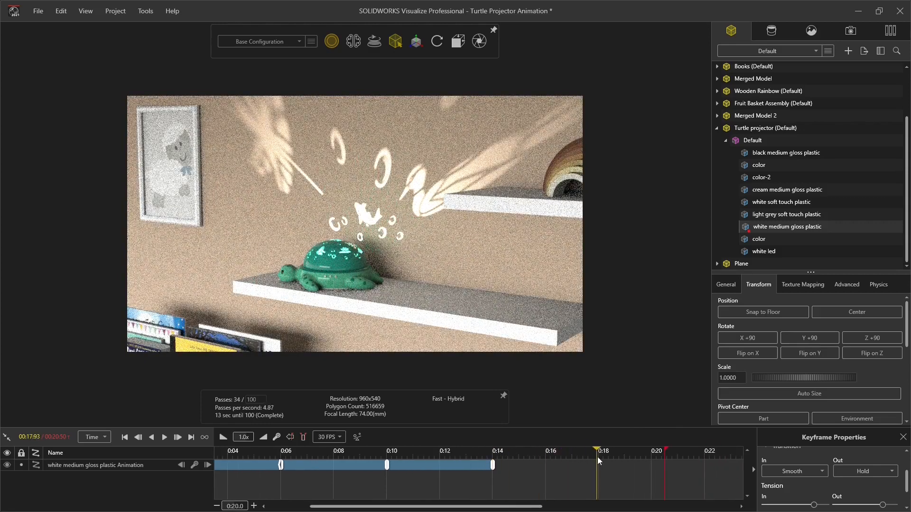
pyautogui.click(819, 340)
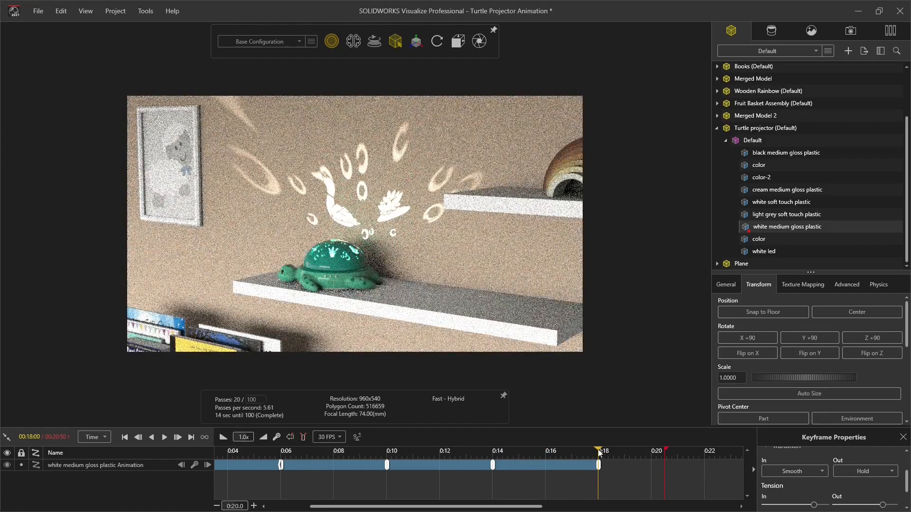
pyautogui.click(651, 451)
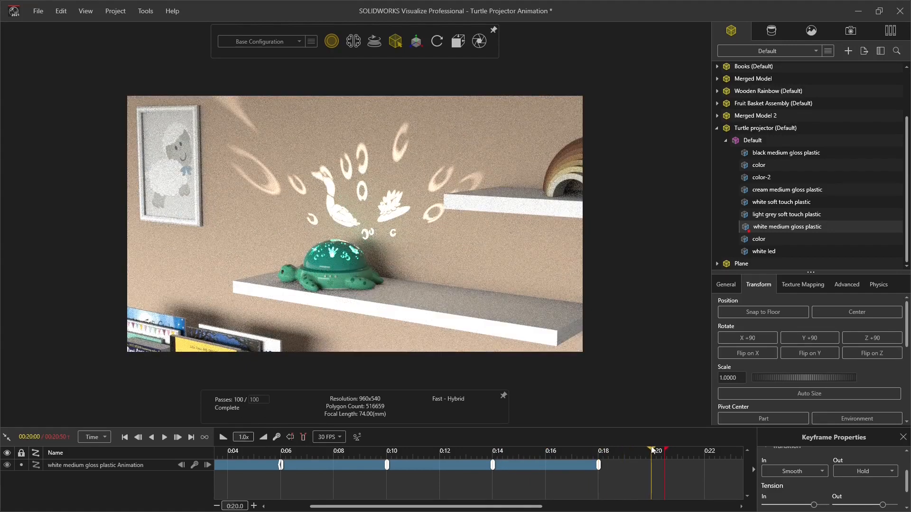
pyautogui.click(813, 338)
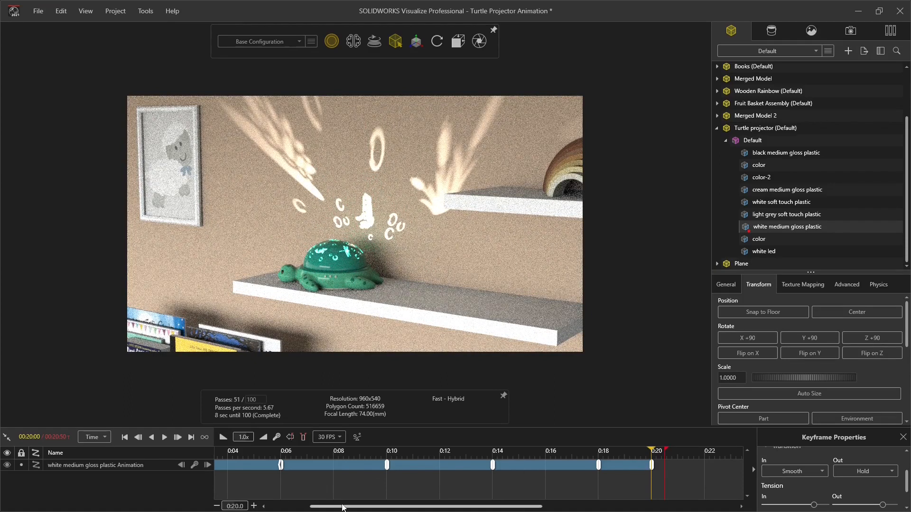
# Retime the dome shell's last four keyframes to 9, 12, 15 and about 19.4 seconds
pyautogui.click(903, 437)
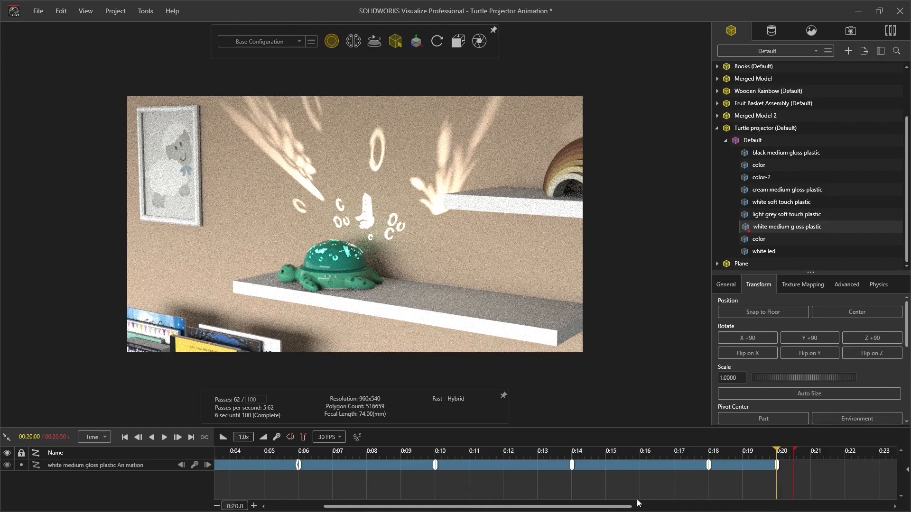
pyautogui.moveTo(577, 507)
pyautogui.mouseDown()
pyautogui.moveTo(539, 511)
pyautogui.moveTo(579, 510)
pyautogui.mouseUp()
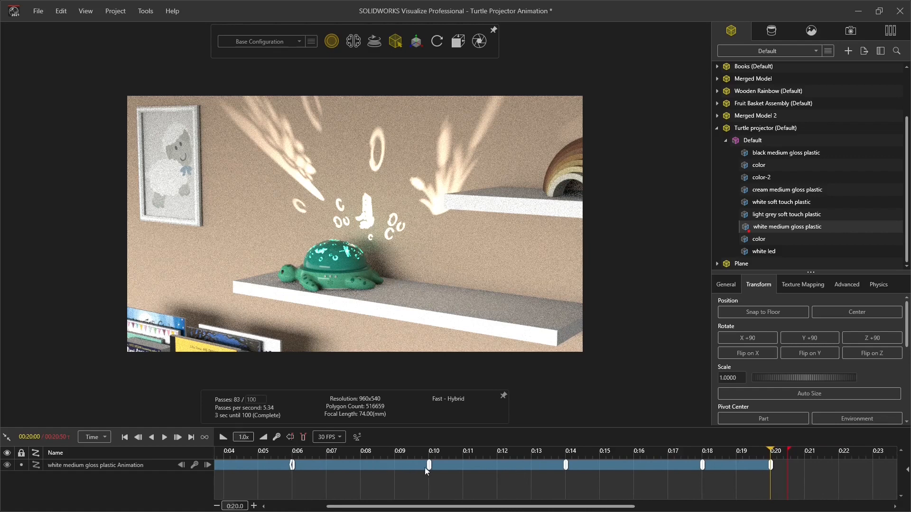
pyautogui.moveTo(430, 466); pyautogui.dragTo(395, 469)
pyautogui.moveTo(566, 466); pyautogui.dragTo(542, 469)
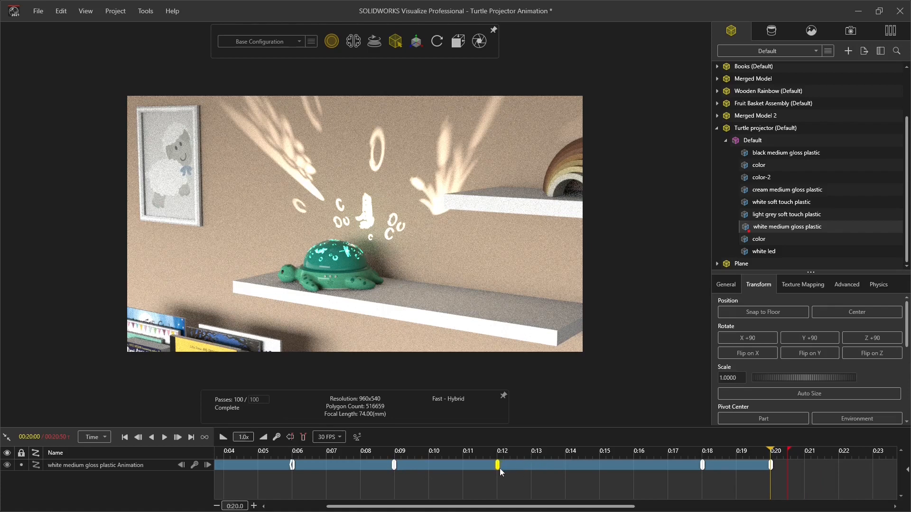
pyautogui.moveTo(702, 465); pyautogui.dragTo(642, 467)
pyautogui.click(770, 466)
pyautogui.moveTo(772, 468); pyautogui.dragTo(750, 466)
# Add a keyframe for the turtle's point light at 0 seconds
pyautogui.moveTo(311, 453); pyautogui.dragTo(158, 458)
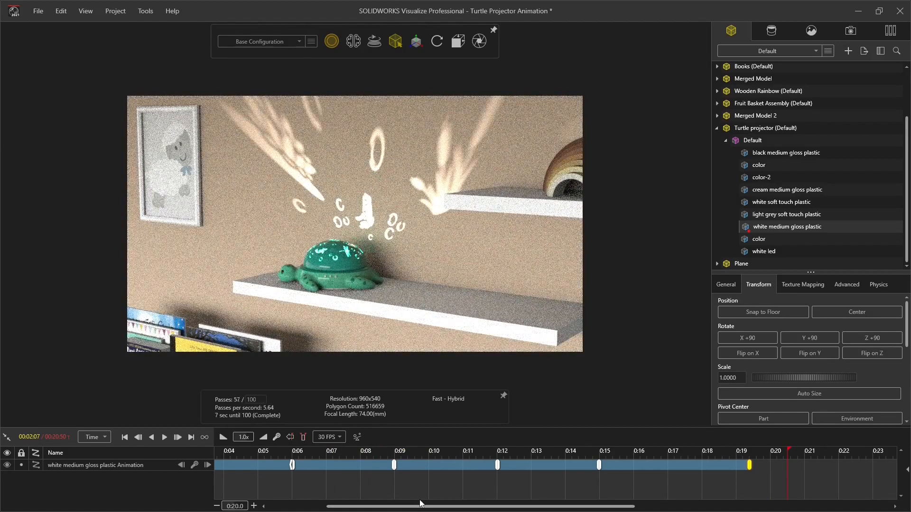
pyautogui.moveTo(421, 504); pyautogui.dragTo(363, 503)
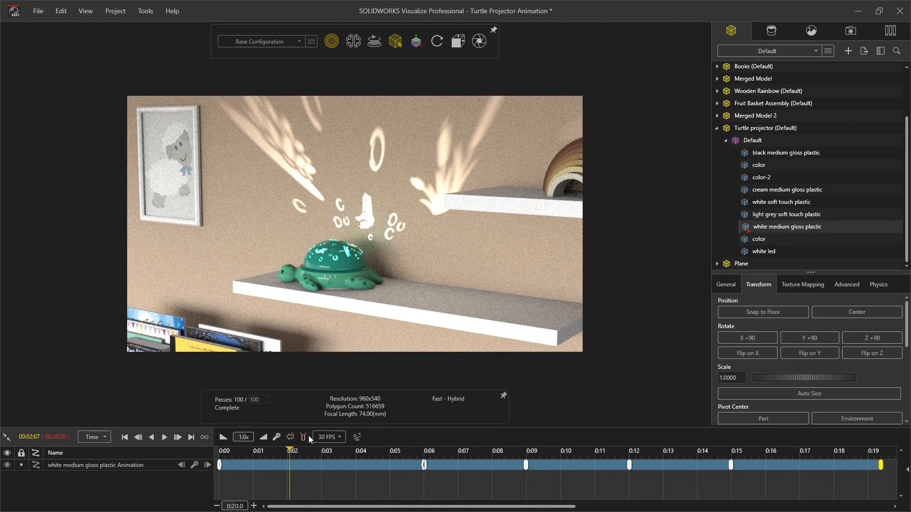
pyautogui.moveTo(293, 453); pyautogui.dragTo(208, 452)
pyautogui.click(811, 32)
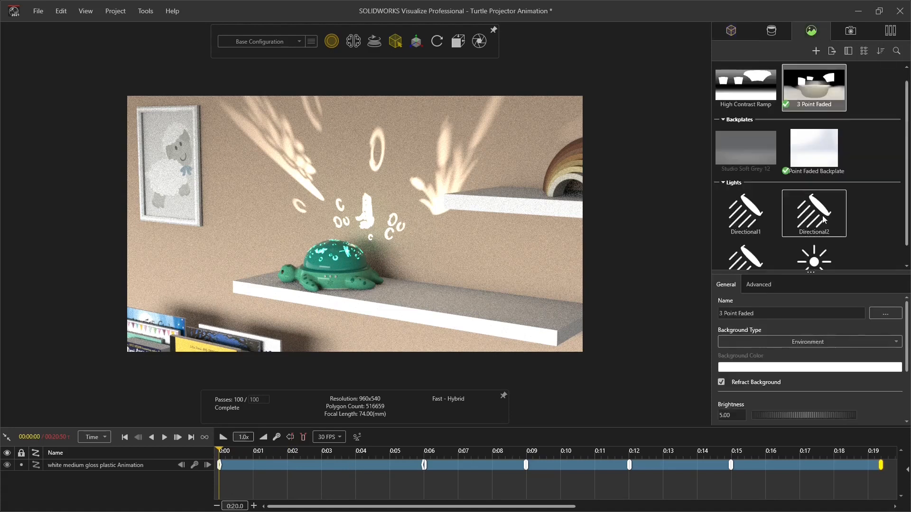
pyautogui.click(820, 256)
pyautogui.hotkey('ctrl', 'k')
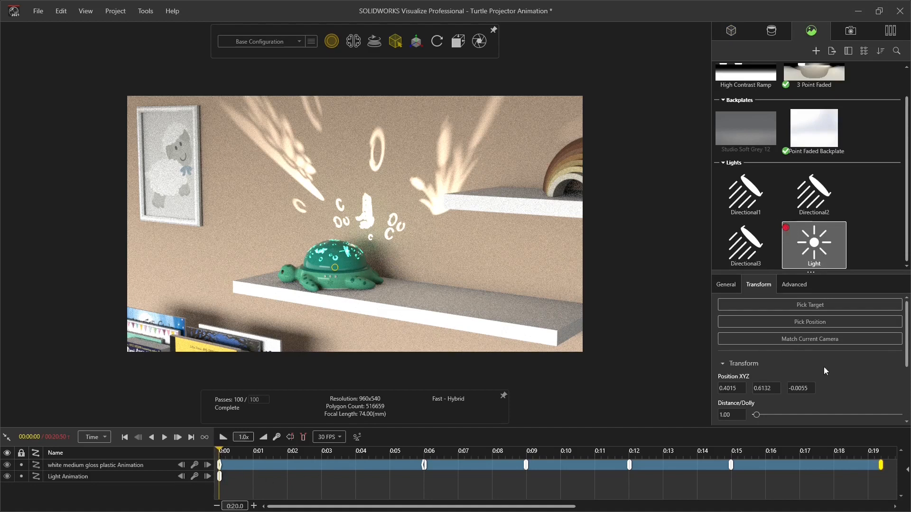
# Set the point light's brightness to 0 at the start of the animation
pyautogui.click(727, 286)
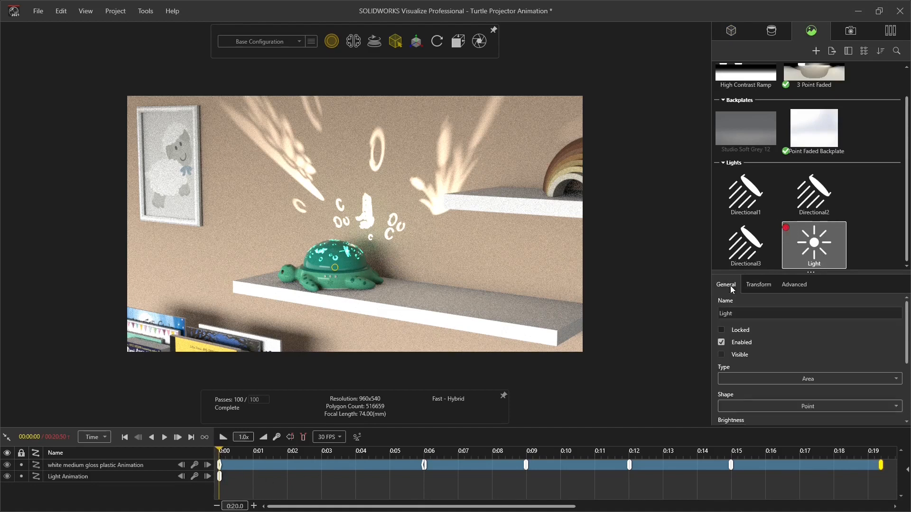
pyautogui.scroll(-3, 759, 360)
pyautogui.doubleClick(732, 348)
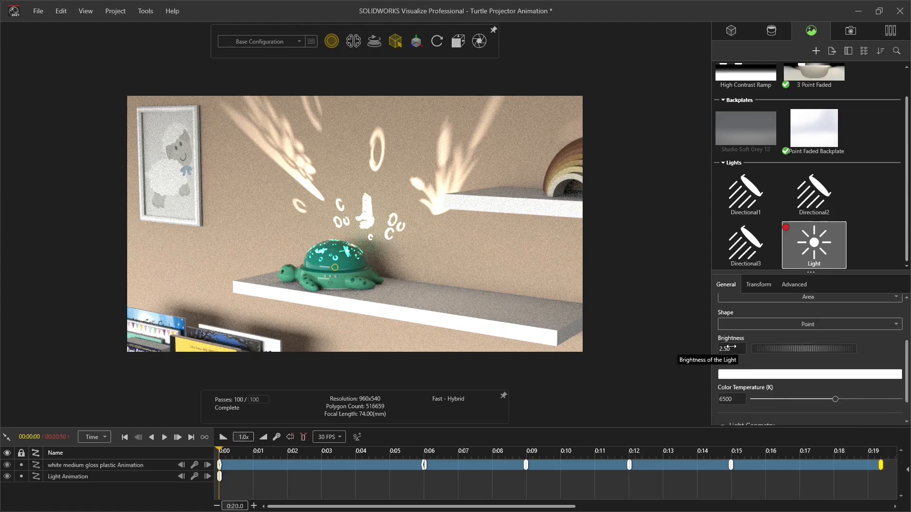
pyautogui.write('0')
pyautogui.press('Return')
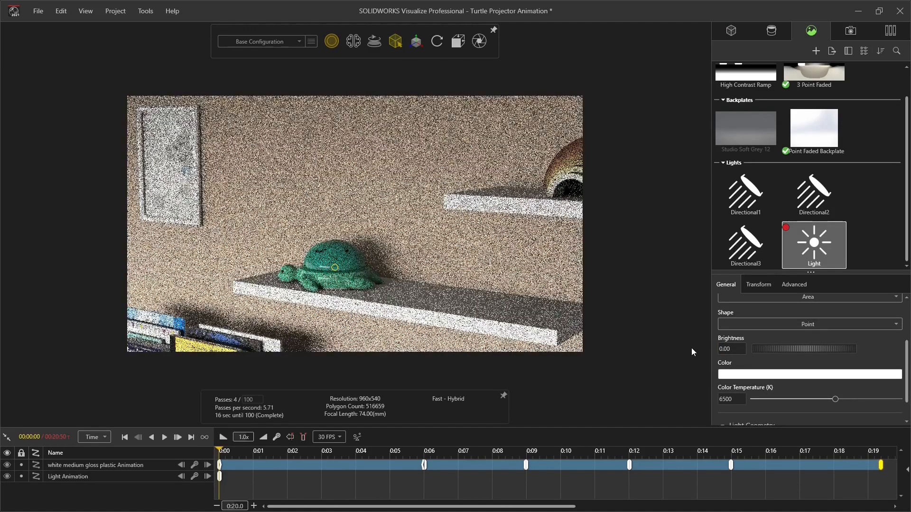
# Keyframe the point light's brightness at 2.5 at about 5.5 seconds
pyautogui.moveTo(224, 452); pyautogui.dragTo(411, 451)
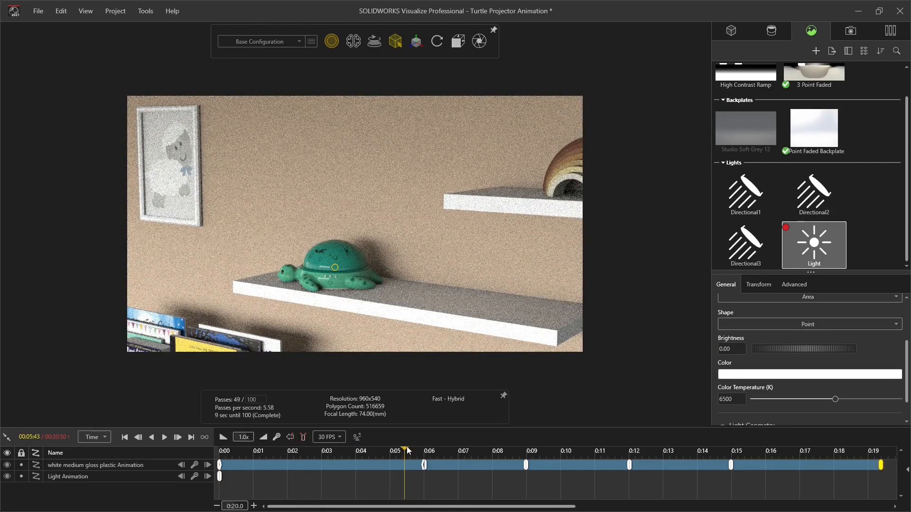
pyautogui.moveTo(408, 448); pyautogui.dragTo(408, 448)
pyautogui.click(726, 350)
pyautogui.write('2')
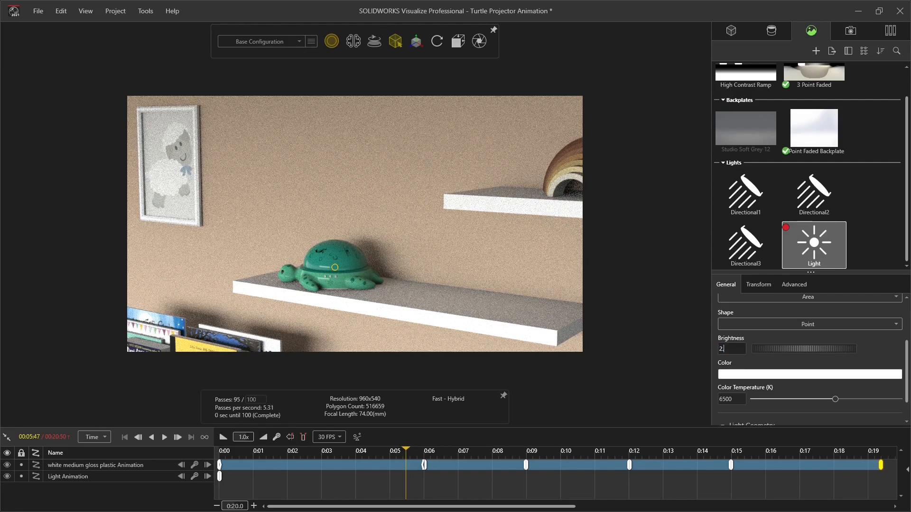
pyautogui.write('.5')
pyautogui.press('Return')
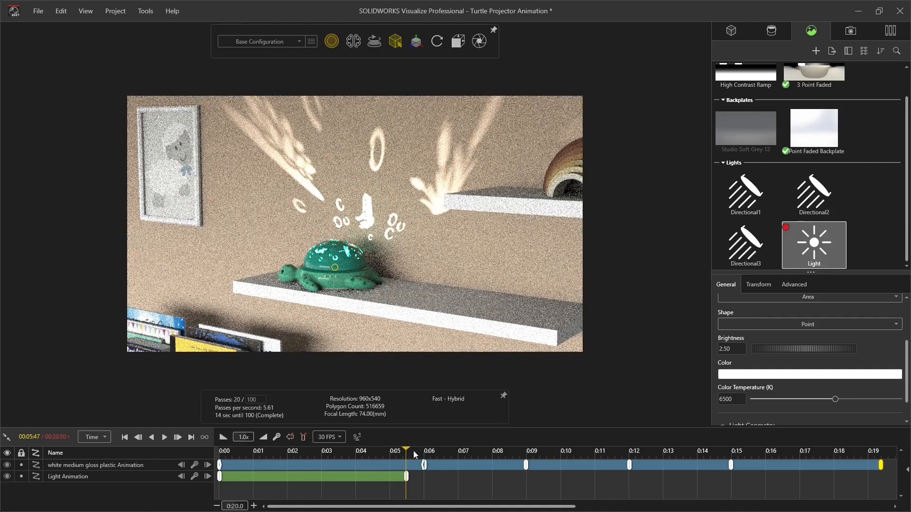
# Set the In transition of the point light's 5.5-second keyframe to Hold
pyautogui.moveTo(407, 455); pyautogui.dragTo(345, 455)
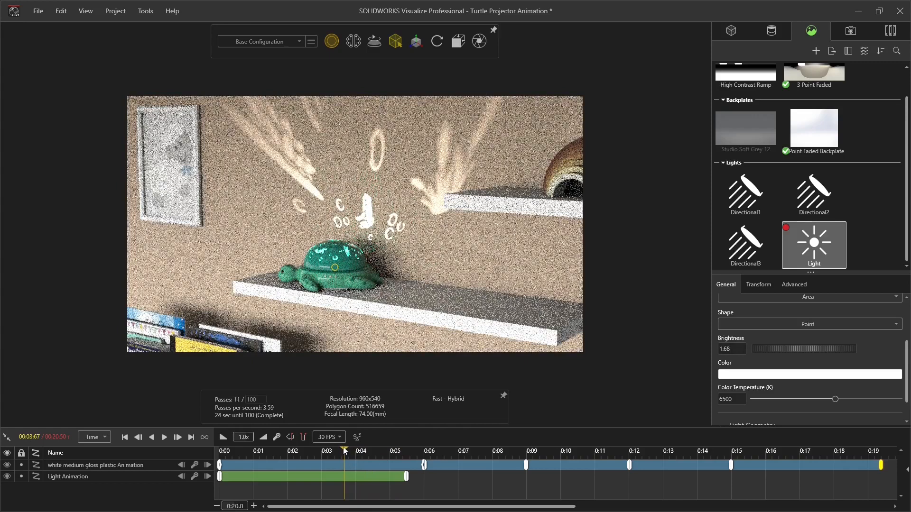
pyautogui.click(406, 476)
pyautogui.click(907, 470)
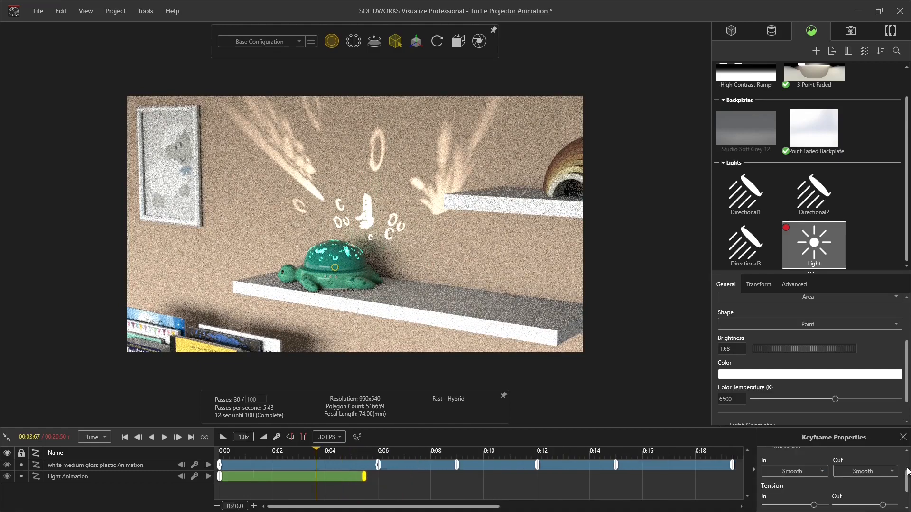
pyautogui.click(811, 473)
pyautogui.click(784, 460)
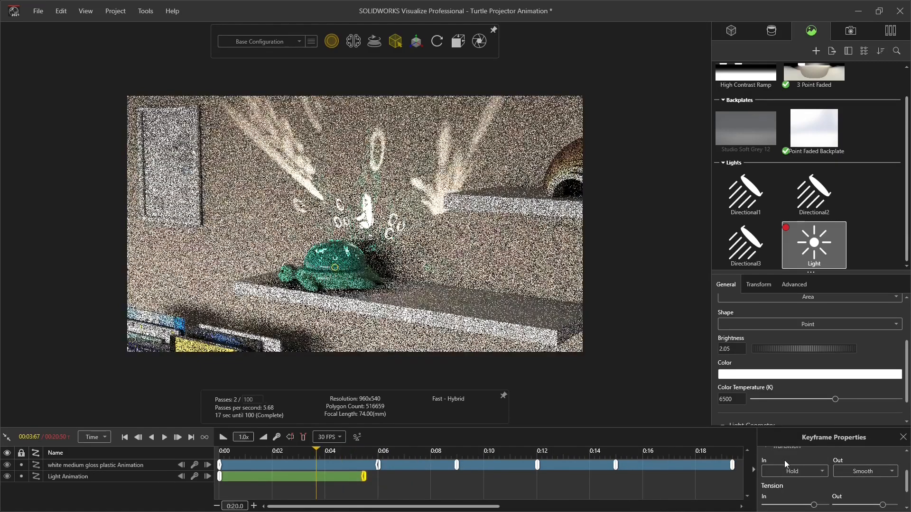
# Set the Out transition of the point light's first keyframe to Hold
pyautogui.click(220, 477)
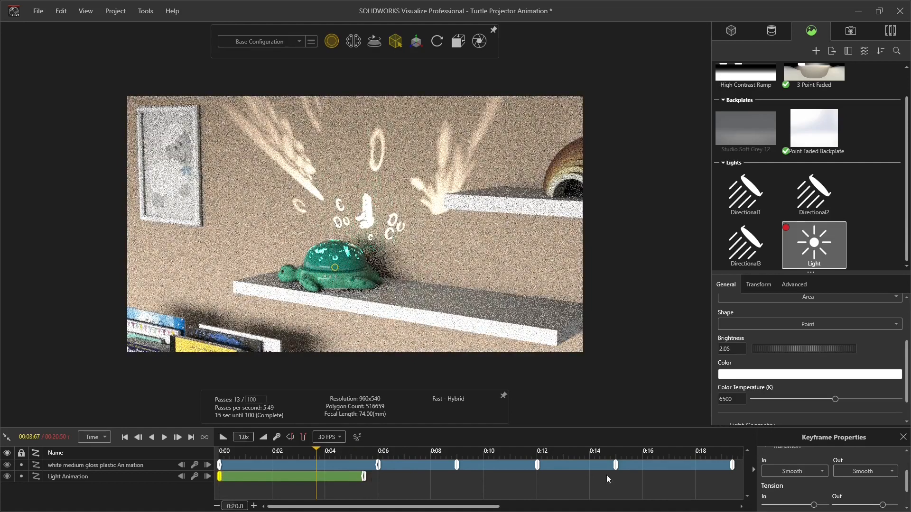
pyautogui.click(856, 473)
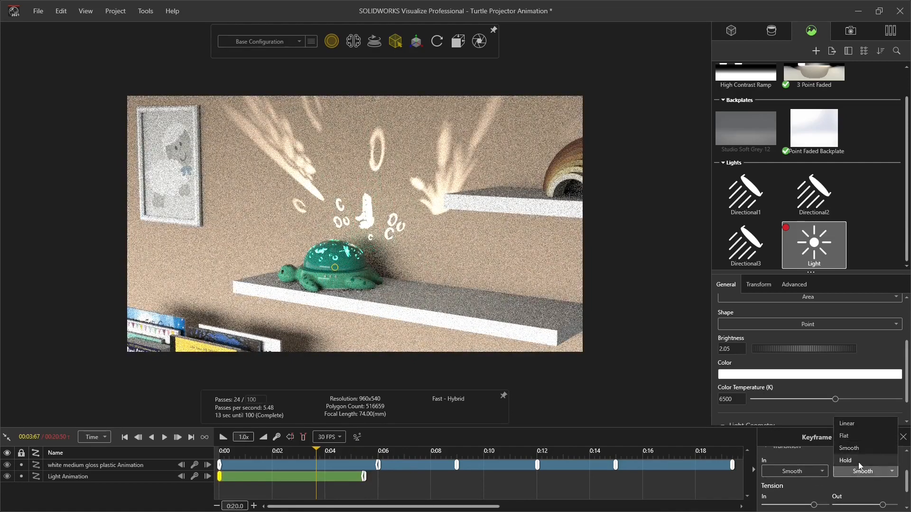
pyautogui.click(859, 461)
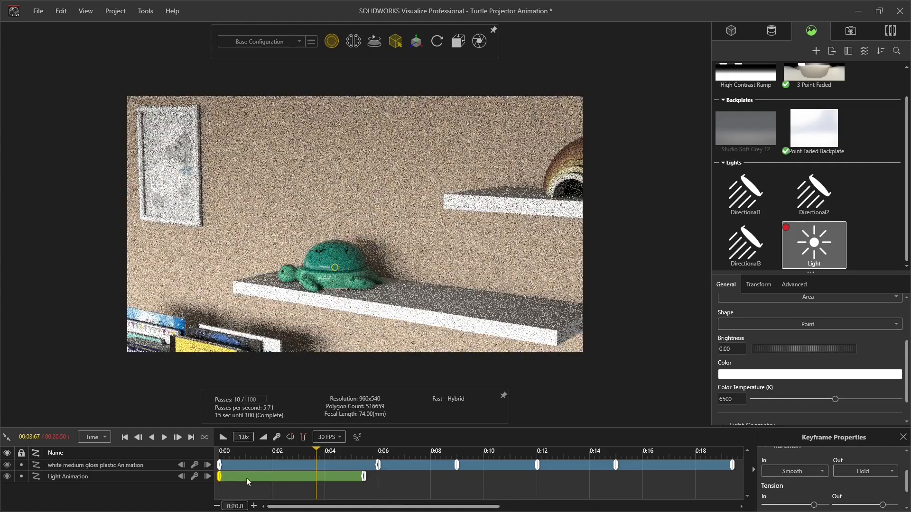
# Set the point light's color at 5.5 seconds to blue with hue 240, saturation 100 and value 100
pyautogui.moveTo(317, 449); pyautogui.dragTo(366, 452)
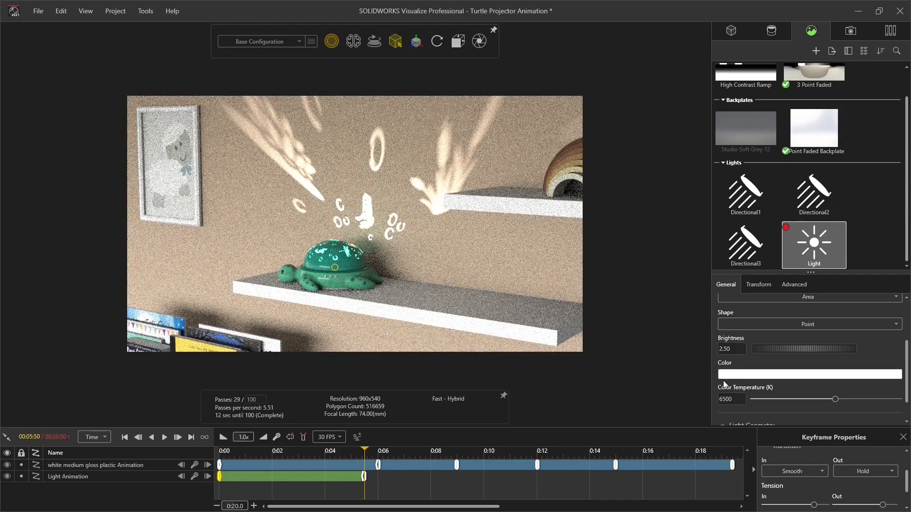
pyautogui.click(758, 375)
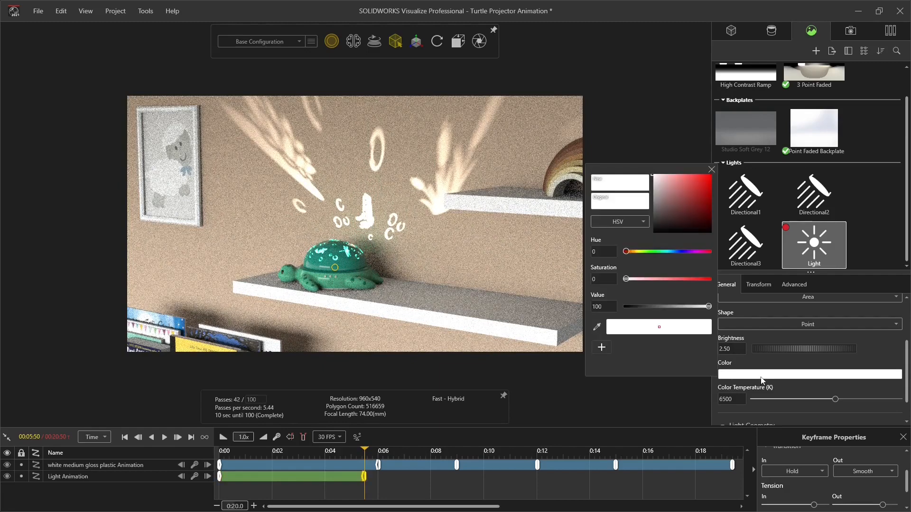
pyautogui.moveTo(632, 255); pyautogui.dragTo(679, 255)
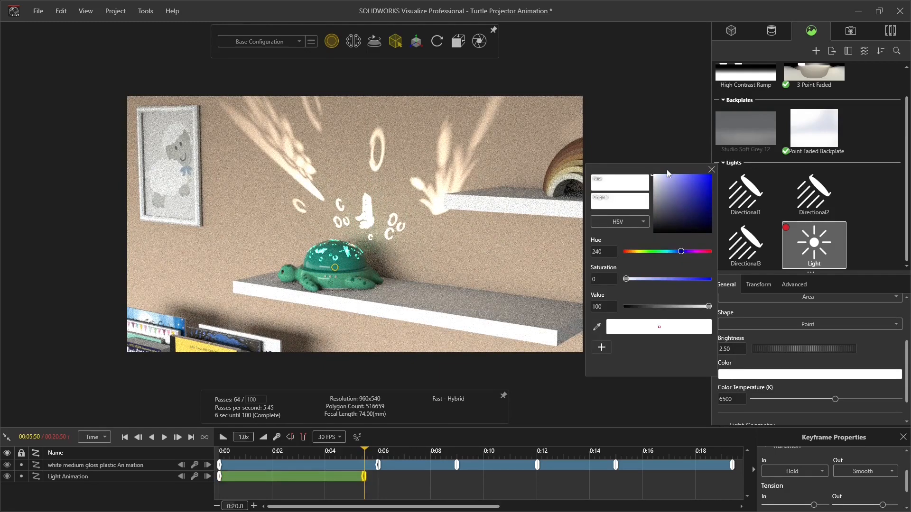
pyautogui.moveTo(668, 175); pyautogui.dragTo(722, 175)
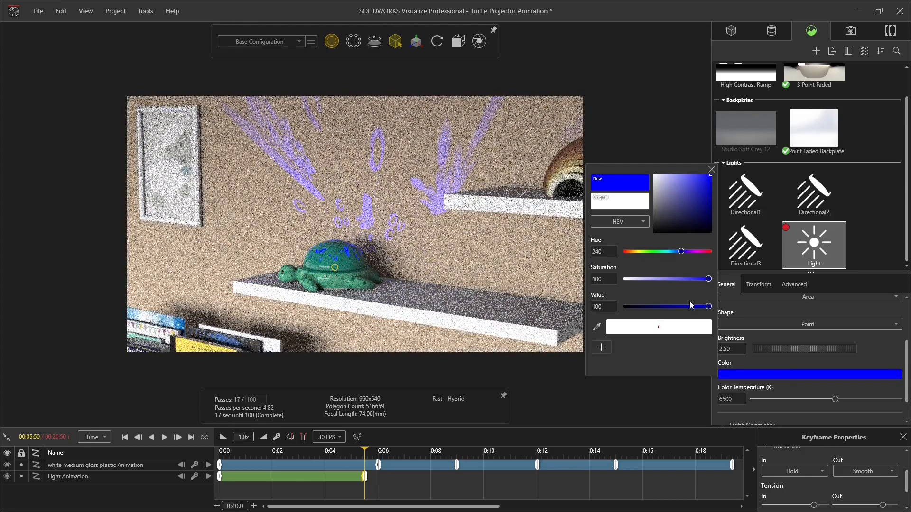
pyautogui.click(674, 154)
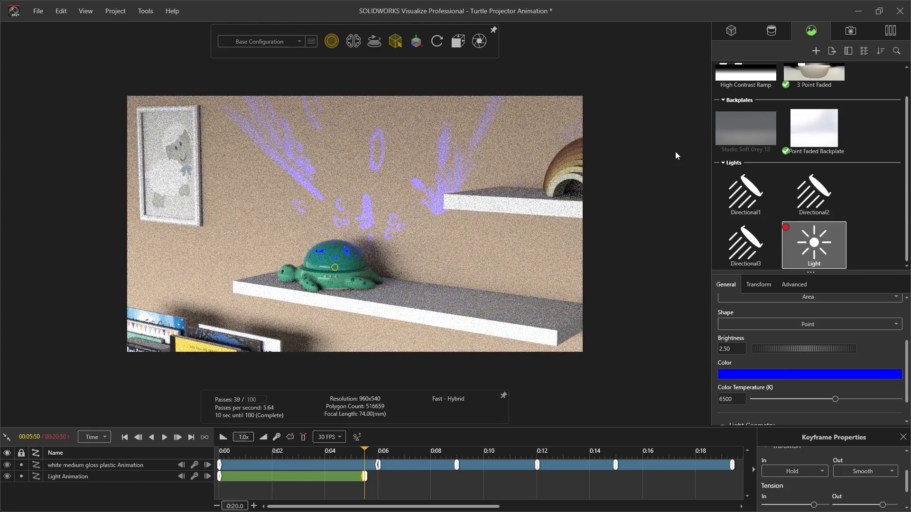
# Keyframe the point light's color at about 9 seconds as light blue with a hue of about 200
pyautogui.moveTo(366, 452); pyautogui.dragTo(457, 451)
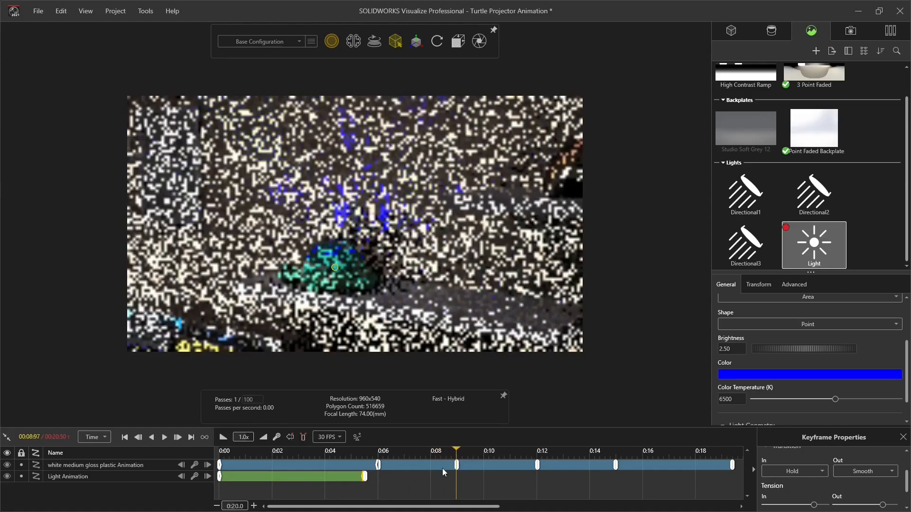
pyautogui.click(742, 375)
pyautogui.click(672, 252)
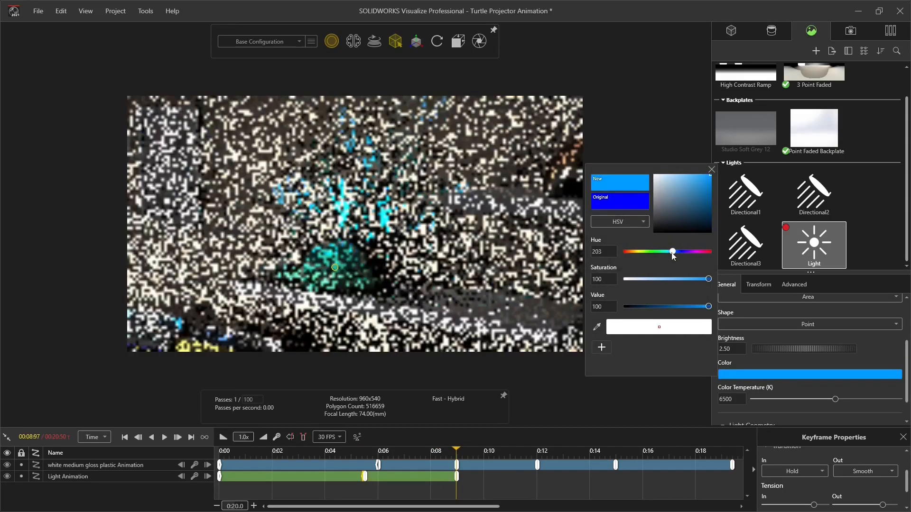
pyautogui.click(671, 252)
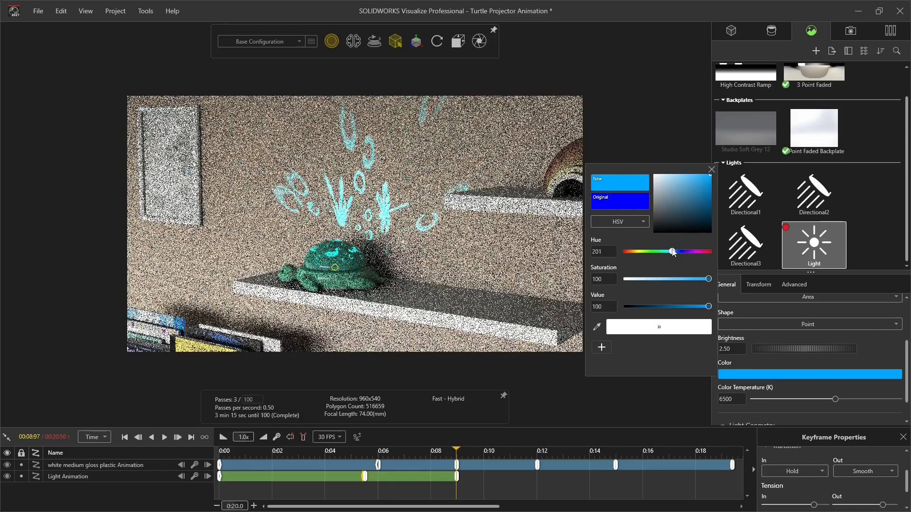
pyautogui.click(671, 141)
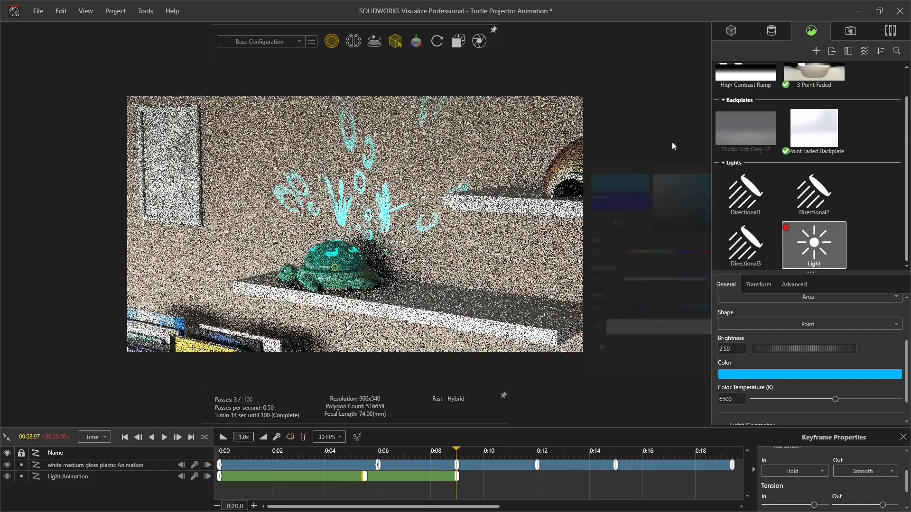
# Keyframe the point light's color at about 13 seconds as turquoise green with a hue of about 161
pyautogui.moveTo(457, 451); pyautogui.dragTo(562, 457)
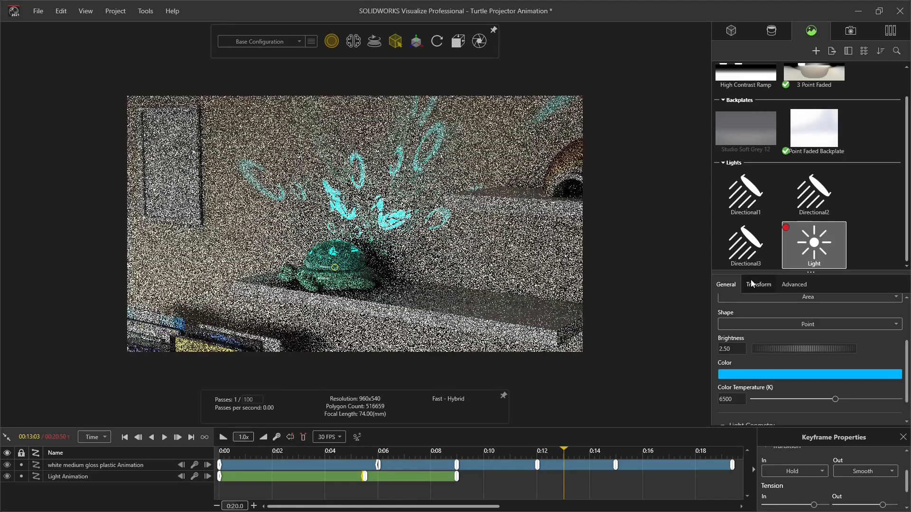
pyautogui.click(758, 374)
pyautogui.moveTo(673, 252); pyautogui.dragTo(664, 252)
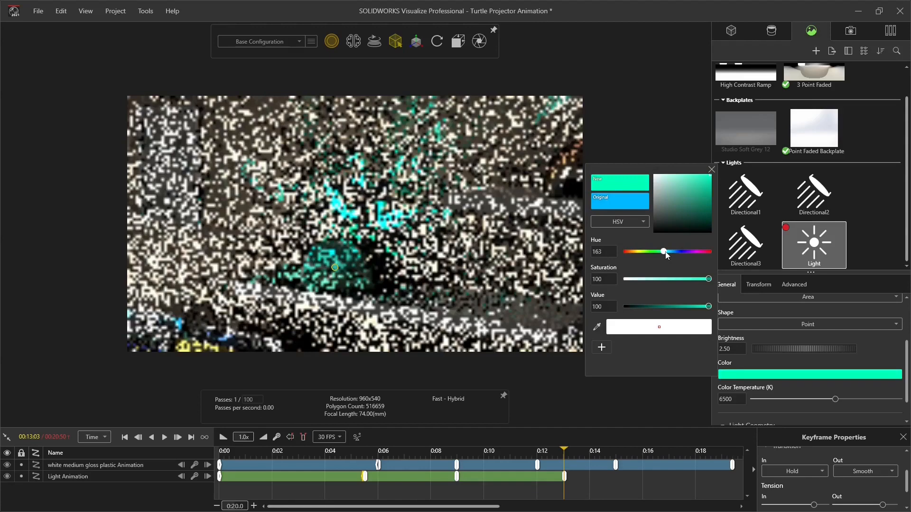
pyautogui.click(711, 170)
# Keyframe the point light's color at 17 seconds as green with a hue of 114
pyautogui.moveTo(528, 509); pyautogui.dragTo(566, 509)
pyautogui.moveTo(484, 450); pyautogui.dragTo(582, 451)
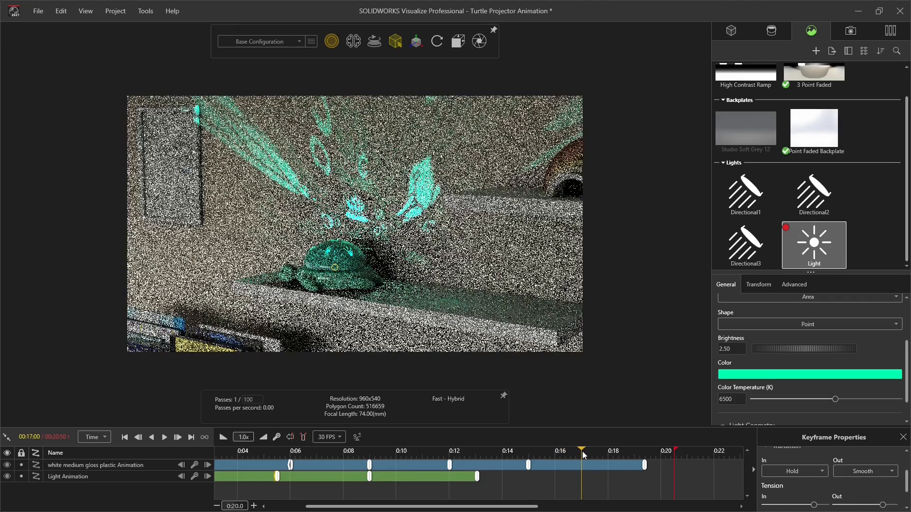
pyautogui.click(760, 375)
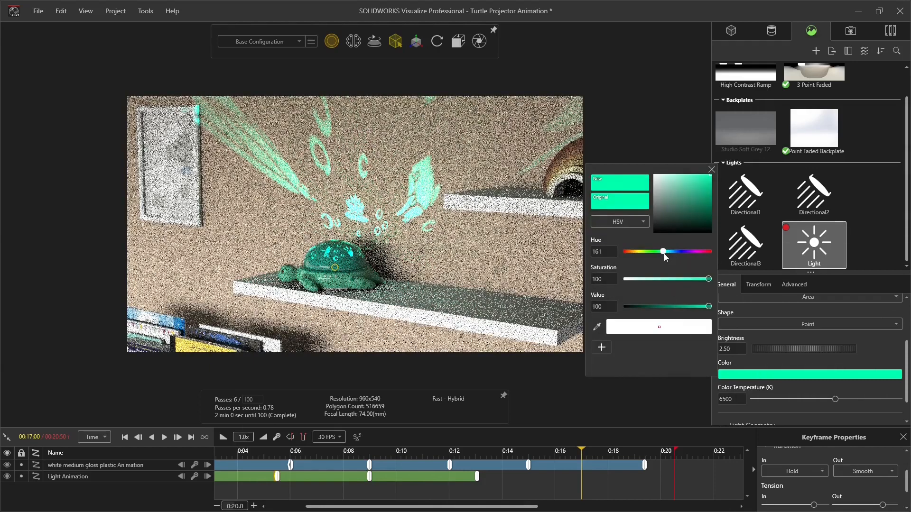
pyautogui.moveTo(665, 253); pyautogui.dragTo(653, 253)
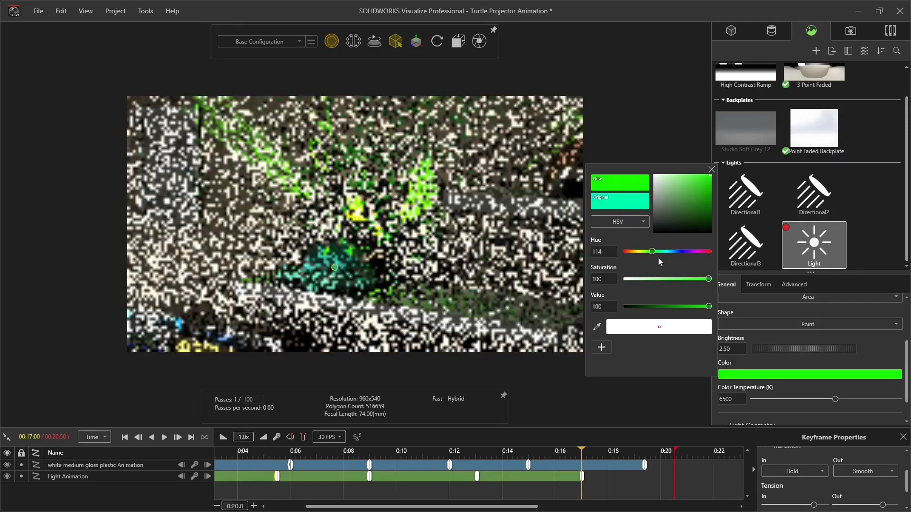
pyautogui.click(711, 170)
# Keyframe the point light's color at 20.5 seconds as yellow with a hue of 62, and preview the color changes
pyautogui.moveTo(581, 451); pyautogui.dragTo(675, 450)
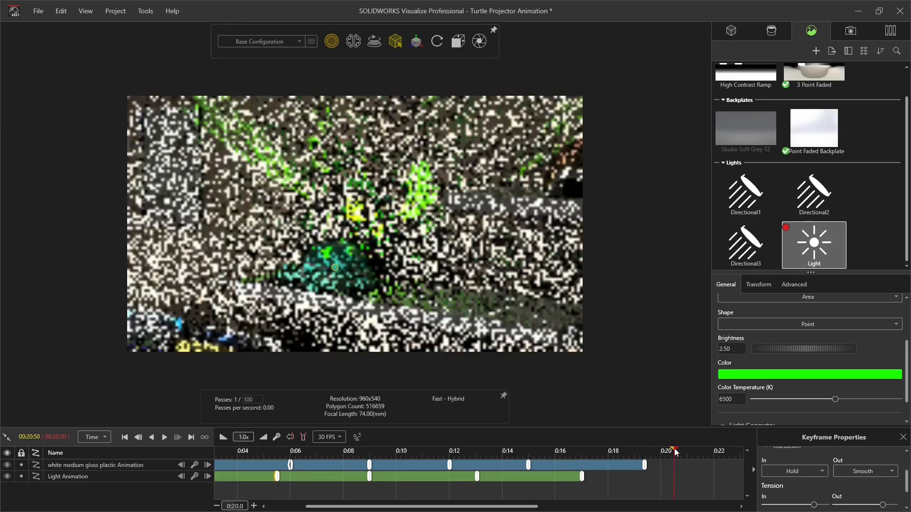
pyautogui.click(746, 378)
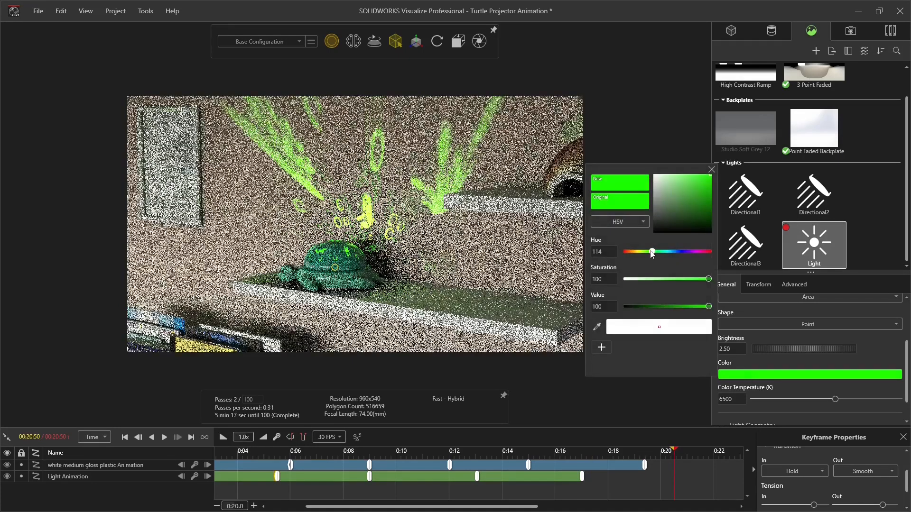
pyautogui.moveTo(652, 252); pyautogui.dragTo(641, 252)
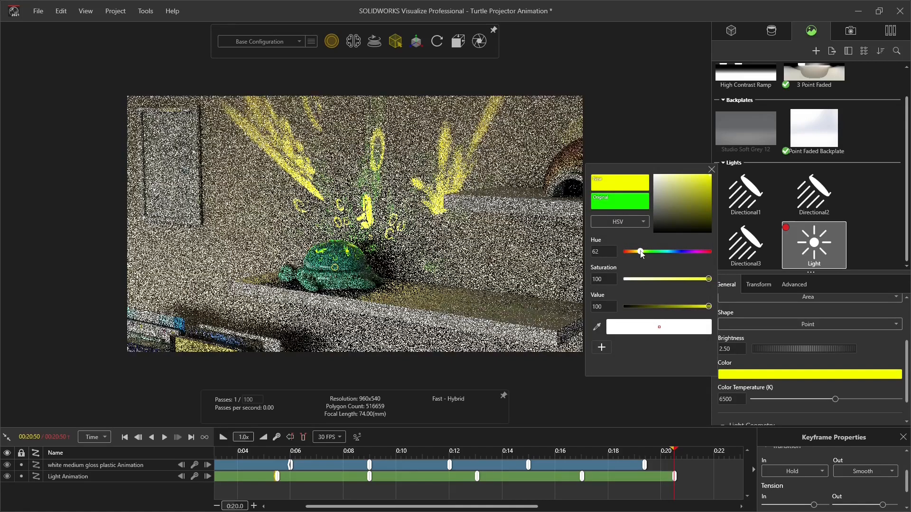
pyautogui.moveTo(641, 252); pyautogui.dragTo(640, 252)
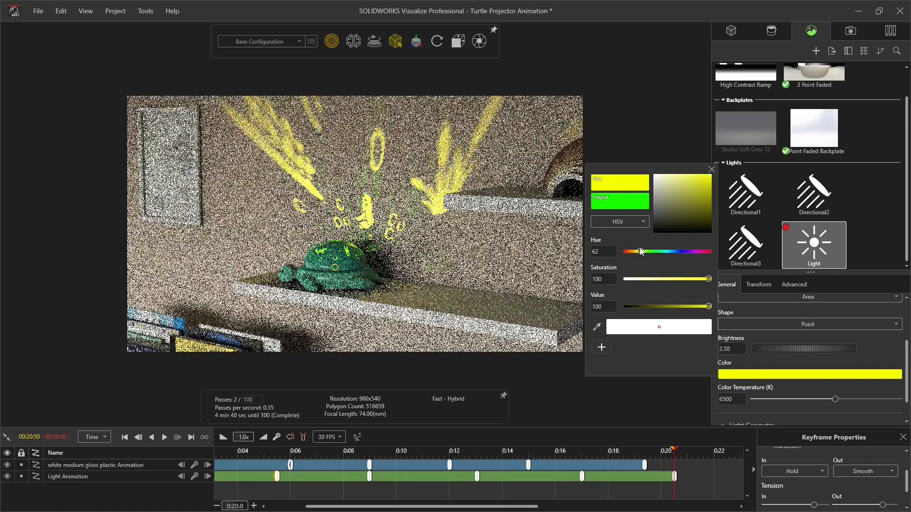
pyautogui.click(711, 169)
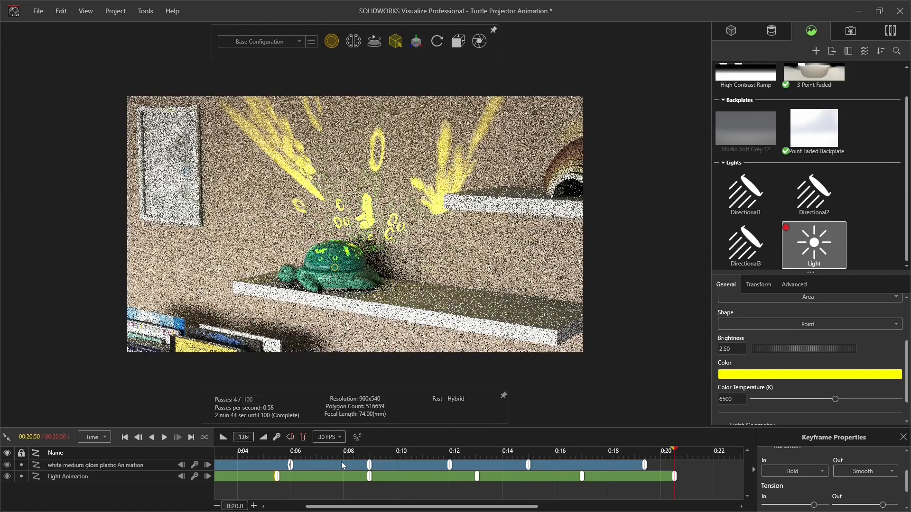
pyautogui.moveTo(348, 449); pyautogui.dragTo(559, 455)
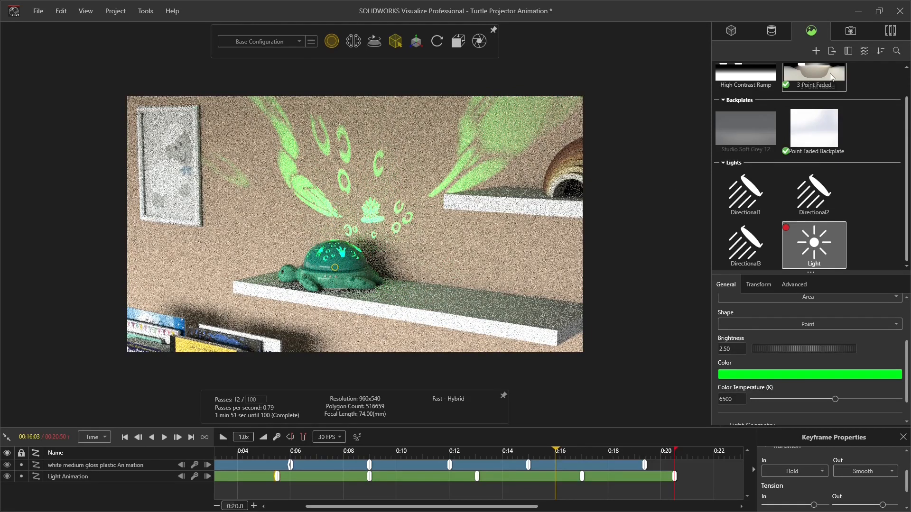
# Add a keyframe for the 3 Point Faded environment at 0 seconds
pyautogui.click(831, 77)
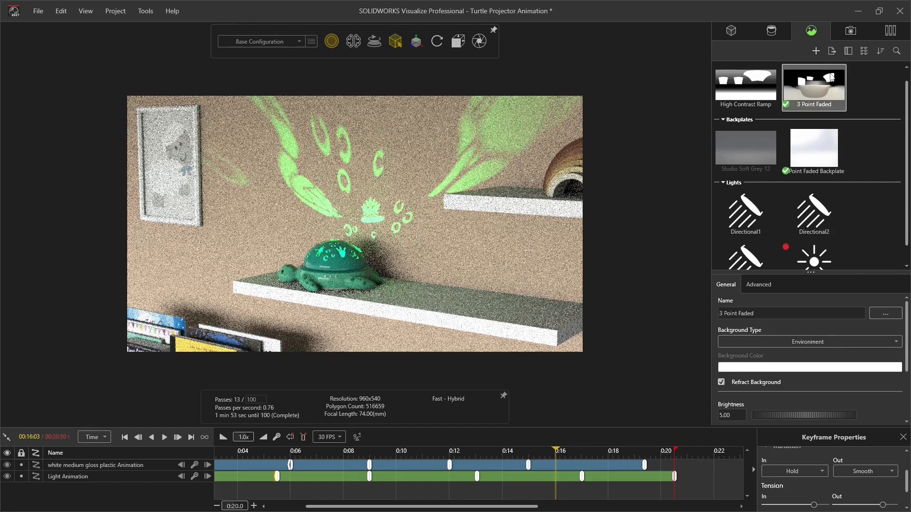
pyautogui.doubleClick(831, 77)
pyautogui.moveTo(442, 508); pyautogui.dragTo(405, 509)
pyautogui.moveTo(230, 452); pyautogui.dragTo(203, 449)
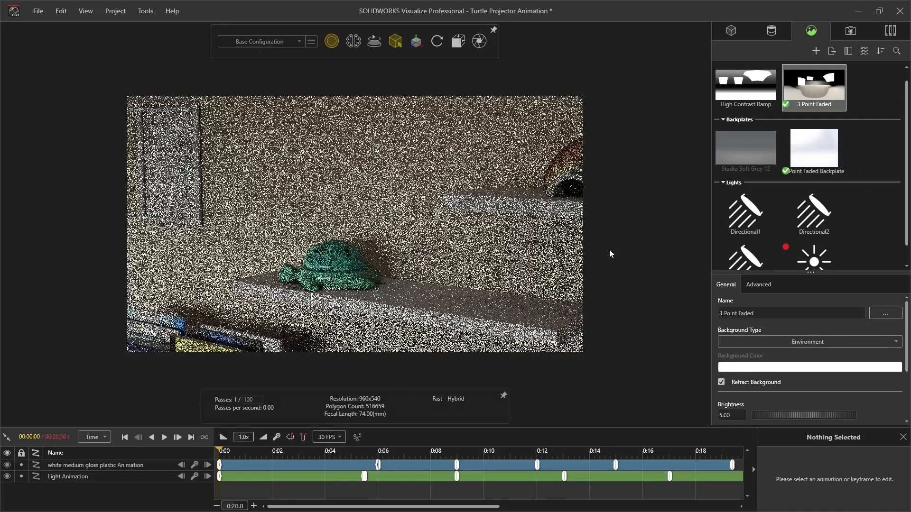
pyautogui.hotkey('ctrl', 'k')
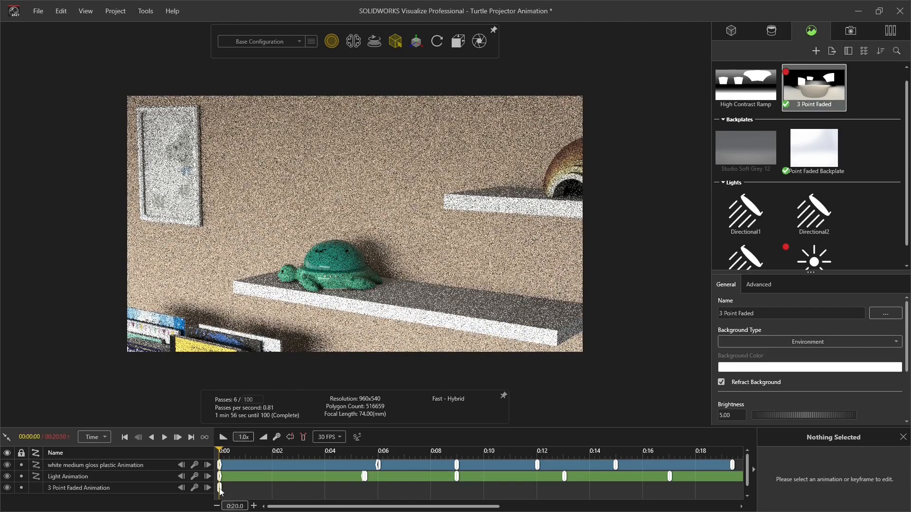
# Keyframe the 3 Point Faded environment's brightness as 0.75 at 5 seconds
pyautogui.click(344, 455)
pyautogui.click(351, 450)
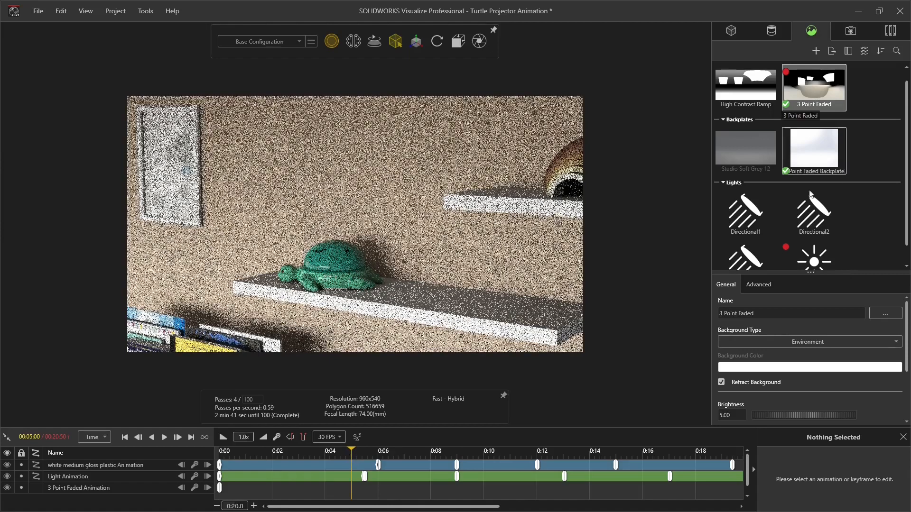
pyautogui.click(731, 415)
pyautogui.press('BackSpace')
pyautogui.write('0.75')
pyautogui.press('Return')
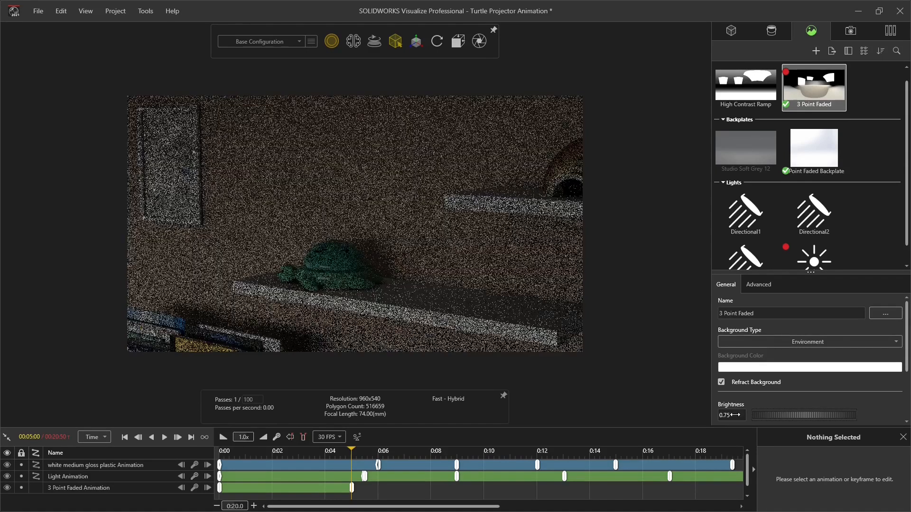
# Set the In transition of the environment's 5-second keyframe and the Out transition of its first keyframe to Hold
pyautogui.click(351, 488)
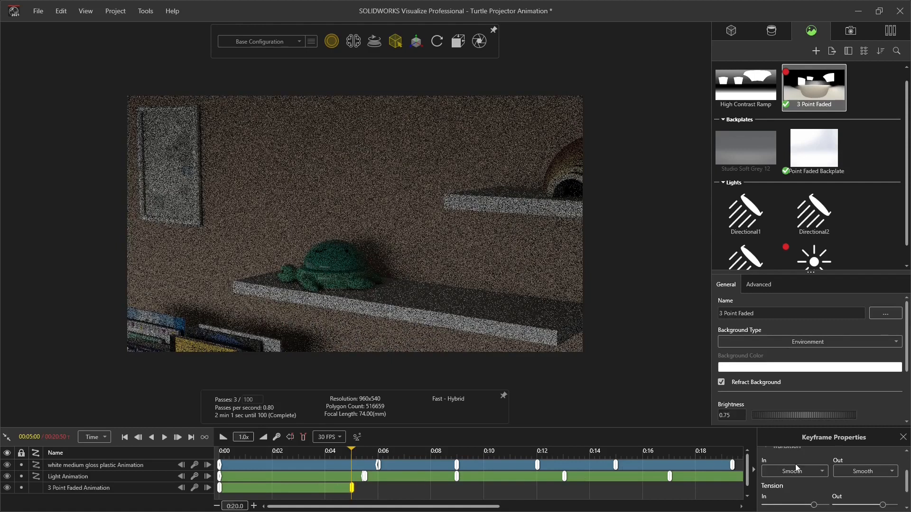
pyautogui.click(798, 471)
pyautogui.click(787, 460)
pyautogui.click(220, 488)
pyautogui.click(850, 473)
pyautogui.click(850, 464)
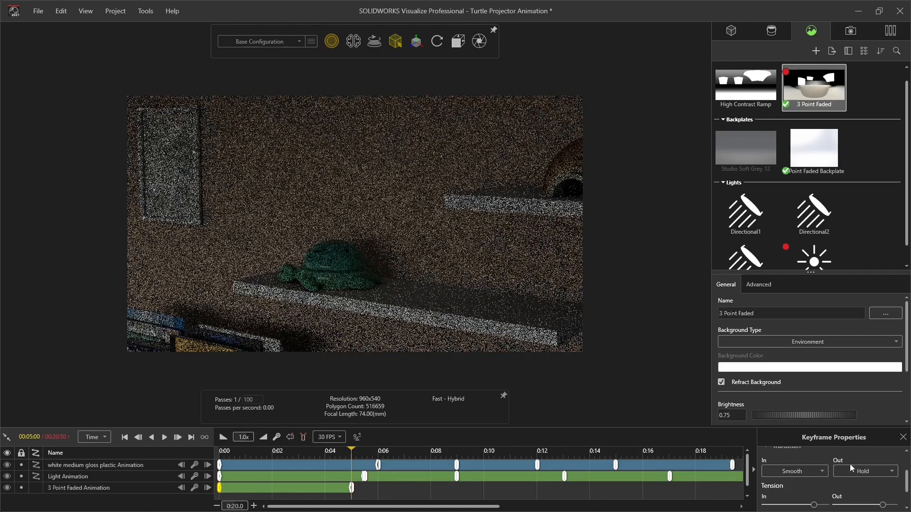
pyautogui.moveTo(352, 449); pyautogui.dragTo(344, 449)
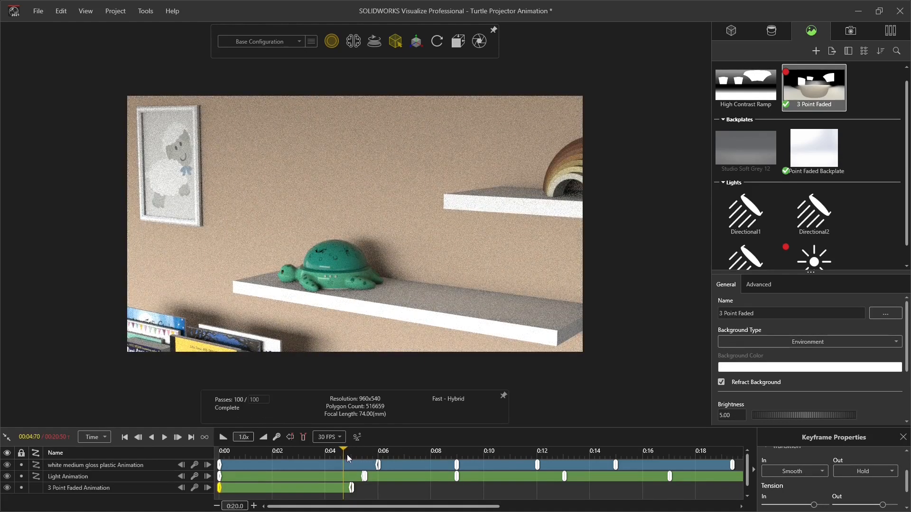
# Duplicate the SOLIDWORKS Viewport 2 camera
pyautogui.click(850, 31)
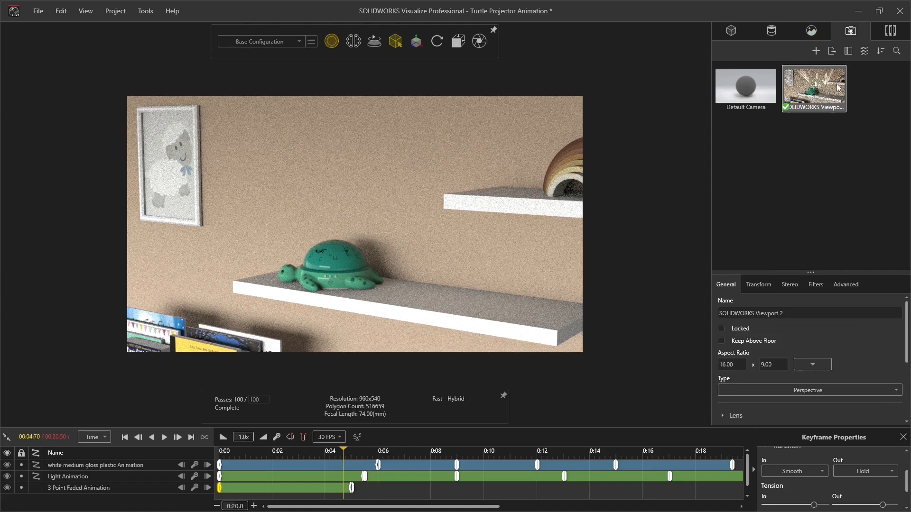
pyautogui.rightClick(815, 102)
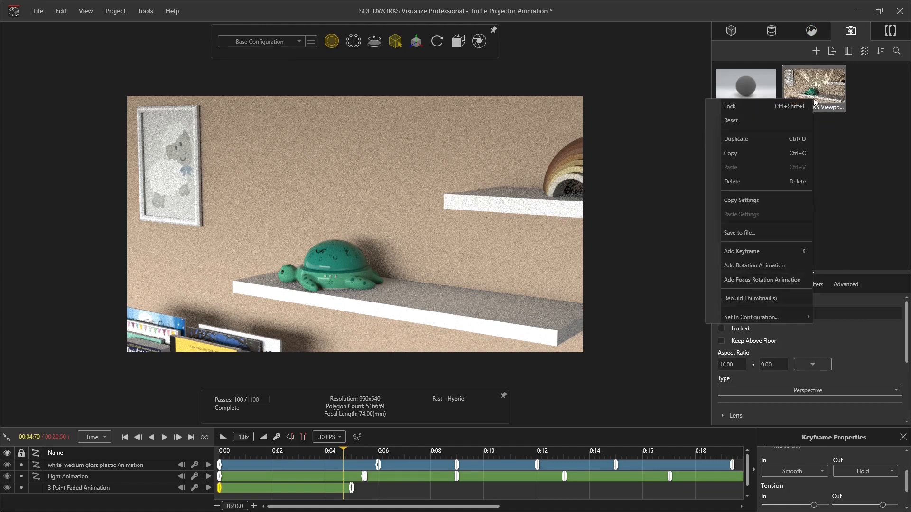
pyautogui.click(777, 137)
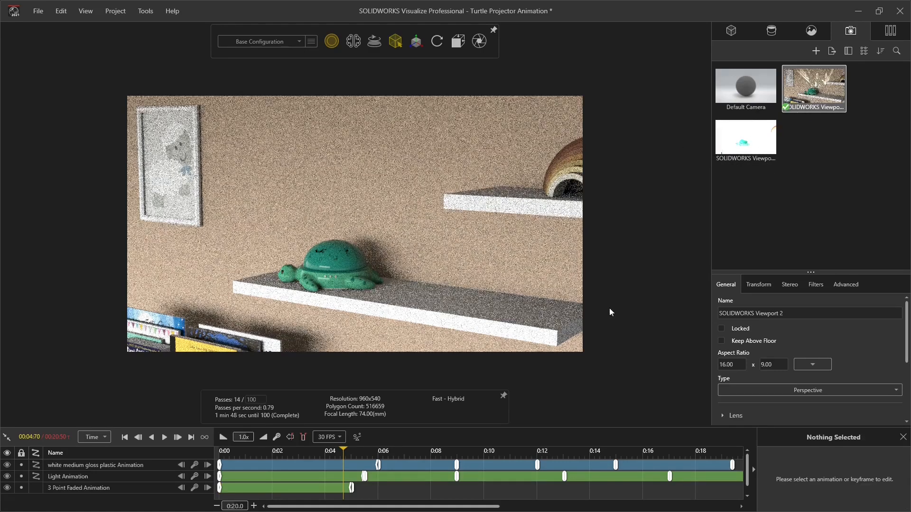
# Keyframe the SOLIDWORKS Viewport 2 camera at 0 seconds with a close-up of the turtle seen from above
pyautogui.moveTo(343, 452); pyautogui.dragTo(212, 454)
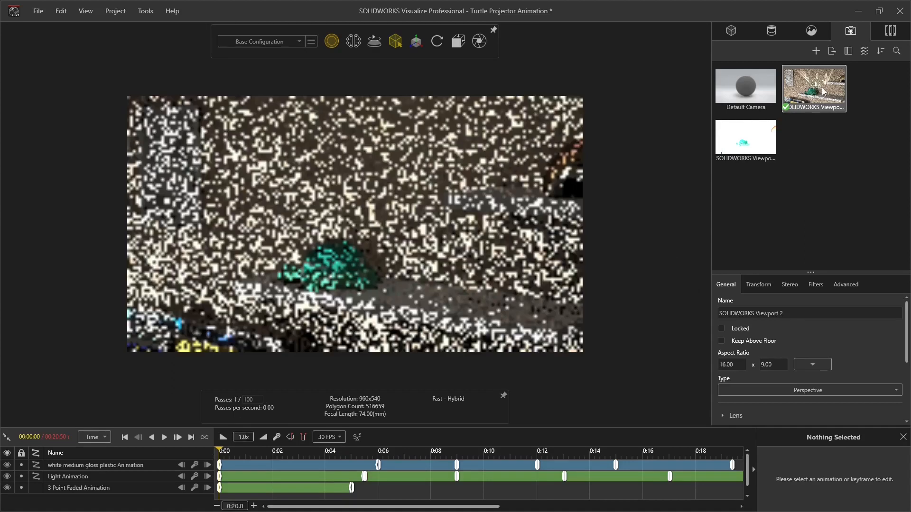
pyautogui.click(786, 71)
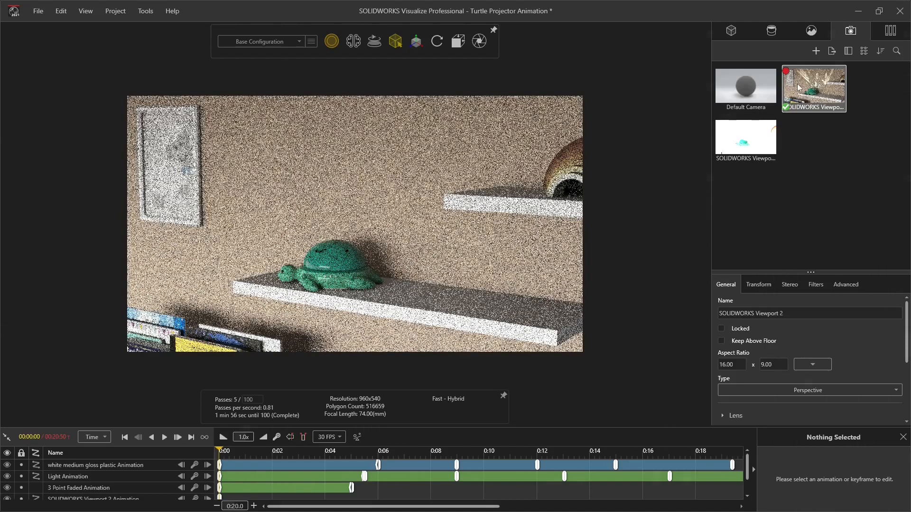
pyautogui.scroll(5, 341, 278)
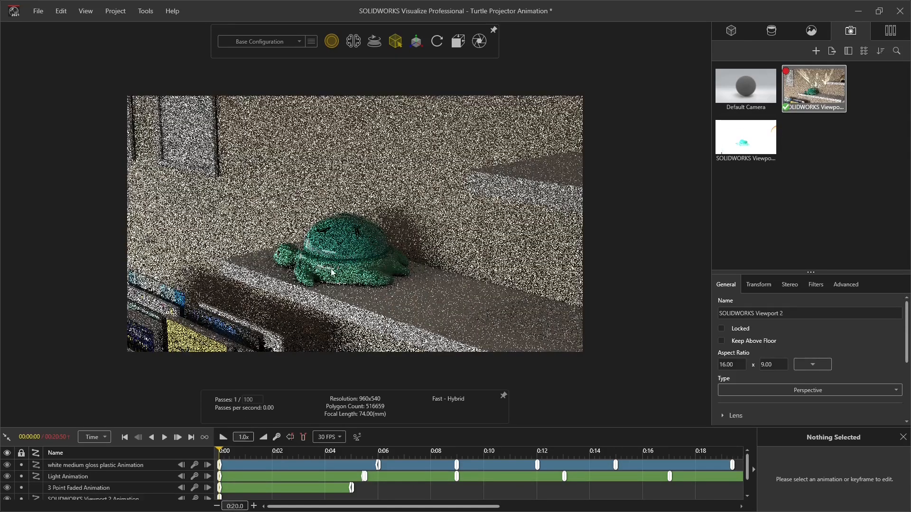
pyautogui.moveTo(331, 269); pyautogui.dragTo(299, 237, button='middle')
pyautogui.scroll(2, 300, 239)
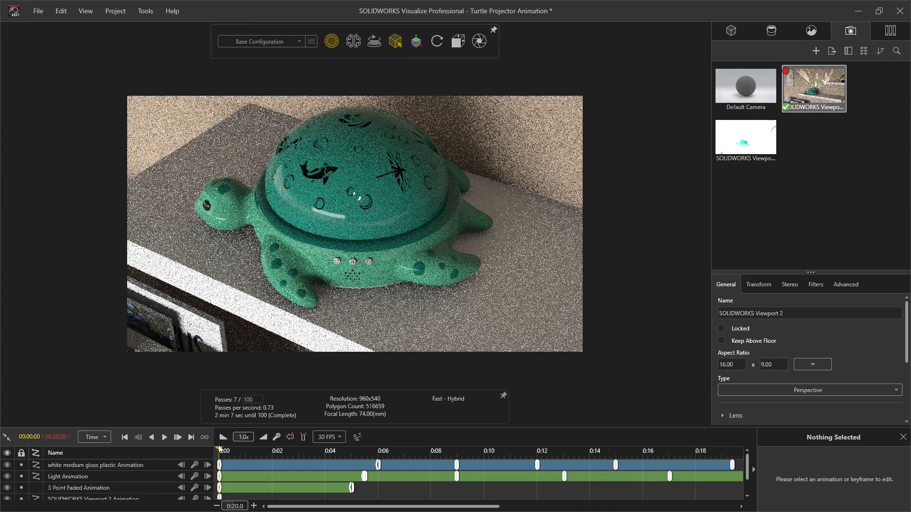
# Keyframe the camera at 3 seconds, pulled back so the turtle sits on more of its shelf
pyautogui.moveTo(219, 448); pyautogui.dragTo(317, 455)
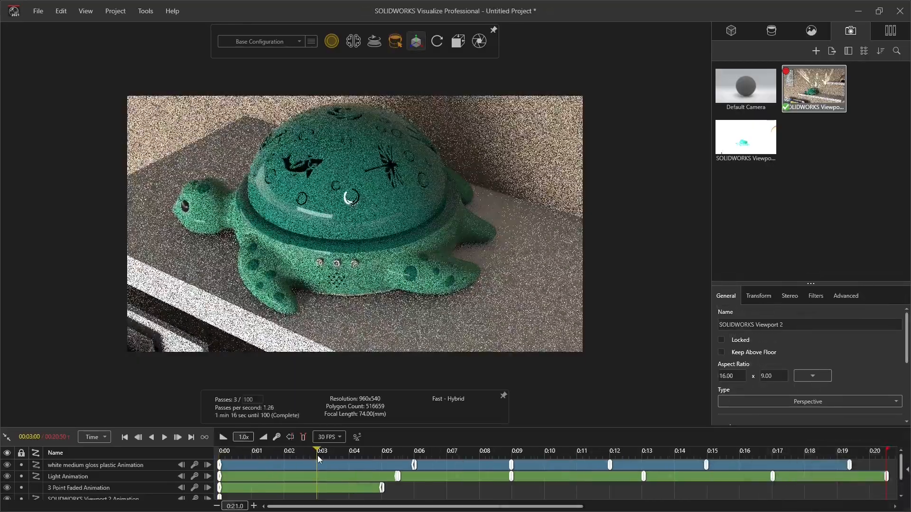
pyautogui.scroll(-5, 345, 200)
pyautogui.moveTo(345, 199); pyautogui.dragTo(323, 241, button='middle')
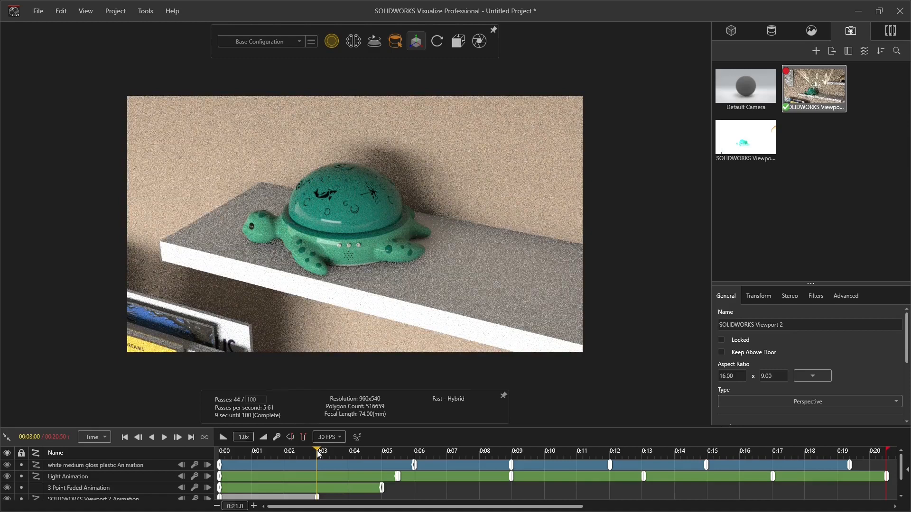
# Keyframe the camera at 9 seconds with a nearly level front view of the turtle, the wall projections and the books below
pyautogui.moveTo(317, 451); pyautogui.dragTo(362, 450)
pyautogui.click(511, 454)
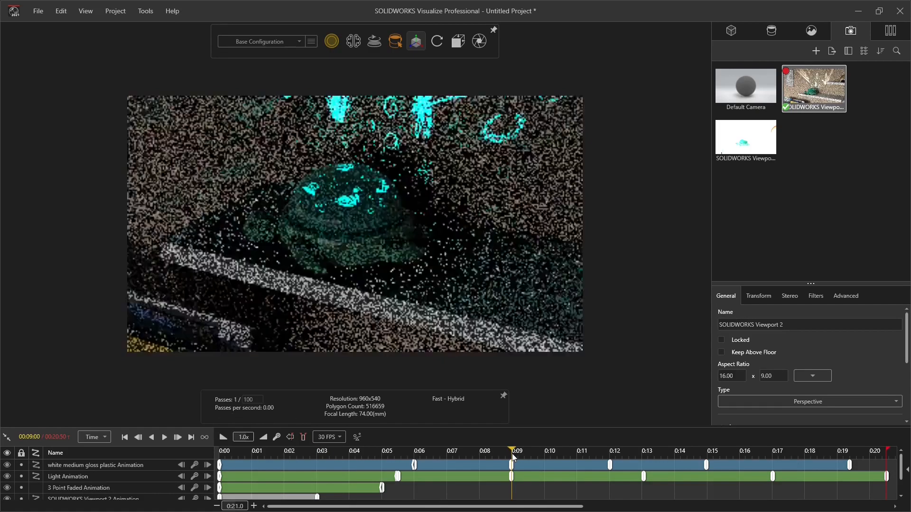
pyautogui.moveTo(365, 294); pyautogui.dragTo(372, 246)
pyautogui.moveTo(372, 246); pyautogui.dragTo(388, 260, button='middle')
pyautogui.scroll(3, 364, 229)
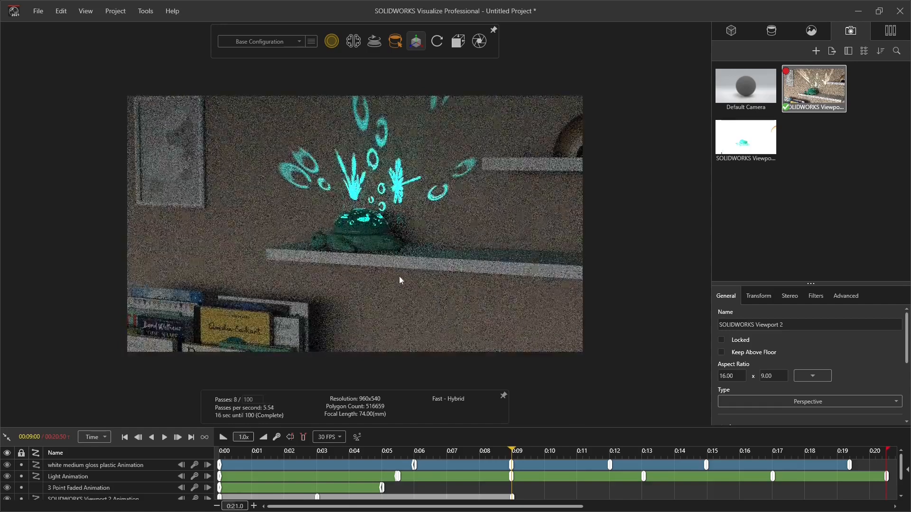
# Keyframe the camera at 15 seconds with a wide view of both shelves, two picture frames and the book box
pyautogui.moveTo(512, 452); pyautogui.dragTo(707, 453)
pyautogui.scroll(-5, 363, 296)
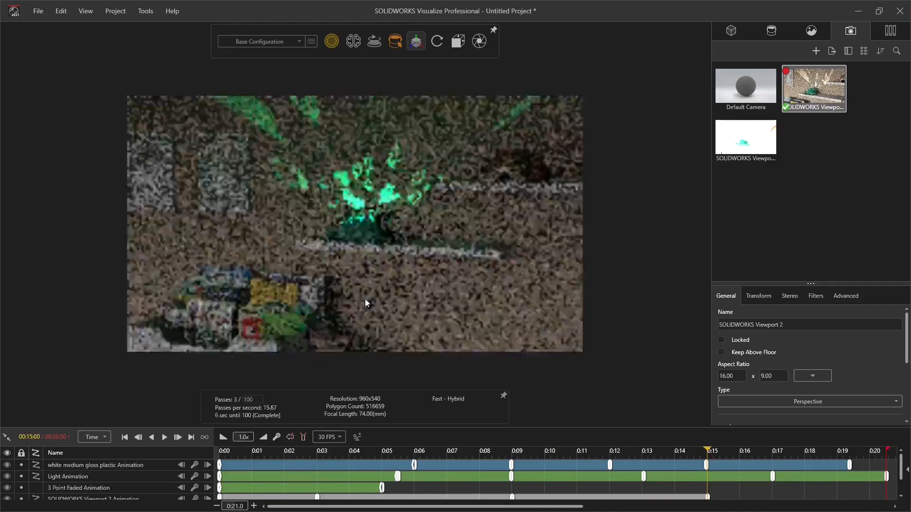
pyautogui.moveTo(416, 42)
pyautogui.click(426, 63)
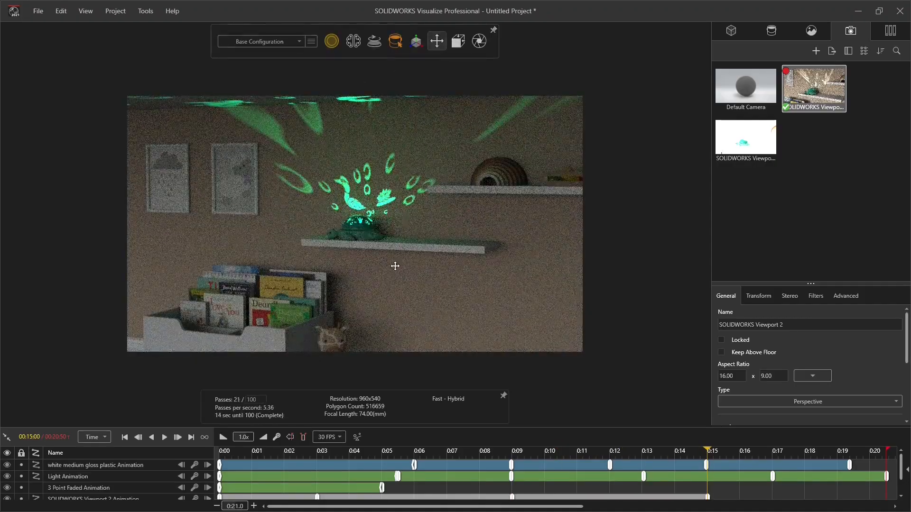
pyautogui.moveTo(395, 265); pyautogui.dragTo(395, 257)
pyautogui.click(437, 41)
pyautogui.moveTo(384, 209); pyautogui.dragTo(386, 237)
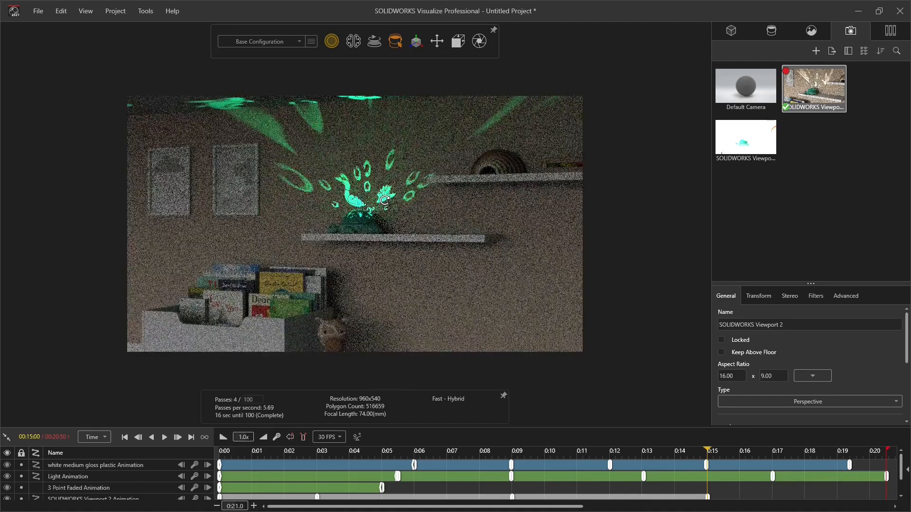
# Keyframe the camera at 19 seconds with a low-angle view looking up at the turtle and the shapes projected on the ceiling
pyautogui.moveTo(599, 506); pyautogui.dragTo(677, 508)
pyautogui.moveTo(480, 451); pyautogui.dragTo(612, 455)
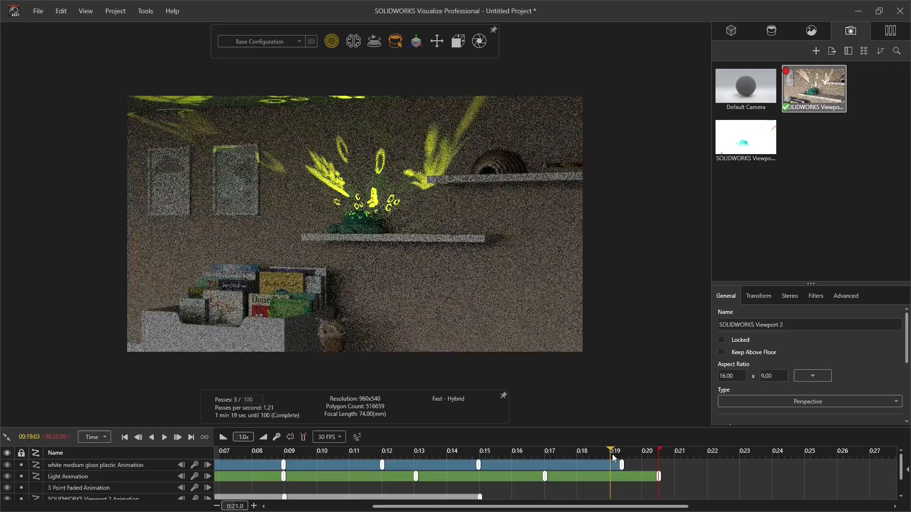
pyautogui.moveTo(374, 244); pyautogui.dragTo(370, 222)
pyautogui.moveTo(437, 41)
pyautogui.click(437, 61)
pyautogui.moveTo(386, 147); pyautogui.dragTo(370, 238)
pyautogui.click(422, 61)
pyautogui.moveTo(369, 238); pyautogui.dragTo(395, 259, button='middle')
pyautogui.moveTo(435, 283); pyautogui.dragTo(415, 283)
pyautogui.moveTo(399, 251); pyautogui.dragTo(400, 253, button='middle')
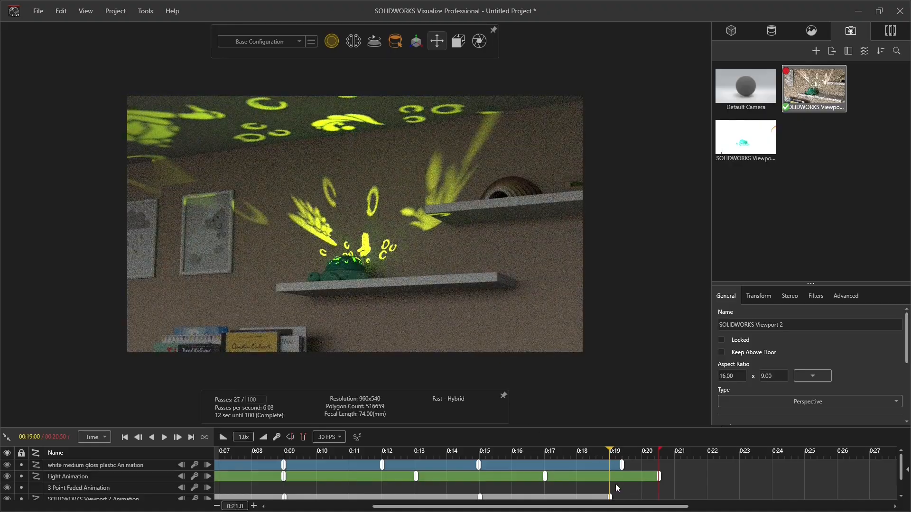
# Keyframe the camera at 20.5 seconds with the same low-angle view and set that keyframe's In transition to Hold
pyautogui.moveTo(611, 453); pyautogui.dragTo(659, 454)
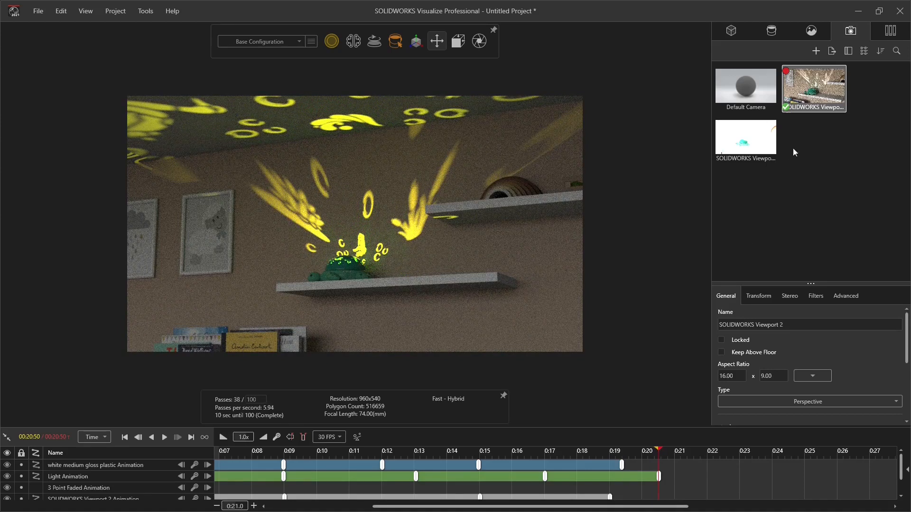
pyautogui.hotkey('ctrl', 'k')
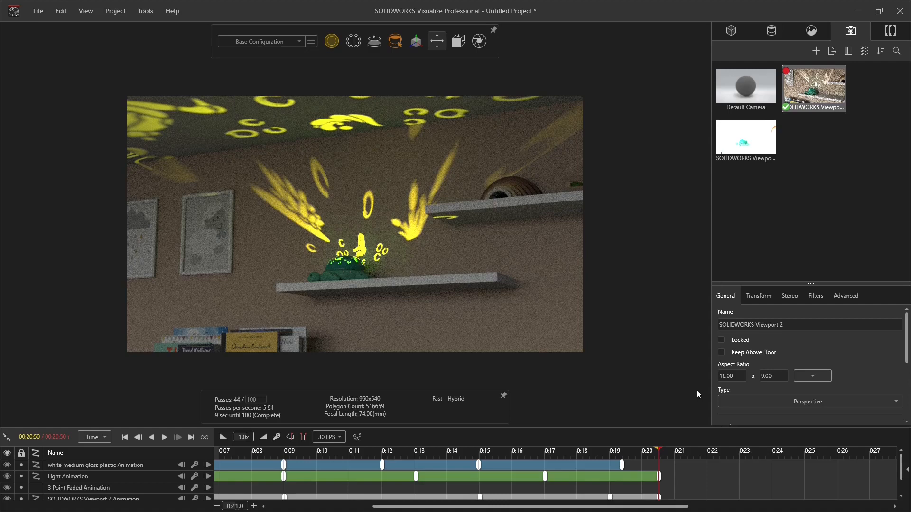
pyautogui.click(659, 497)
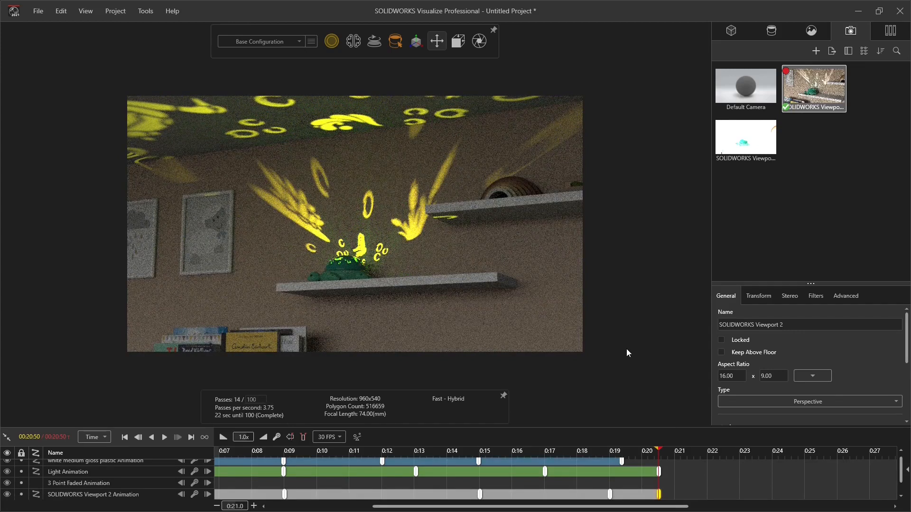
pyautogui.click(908, 472)
pyautogui.scroll(-2, 822, 473)
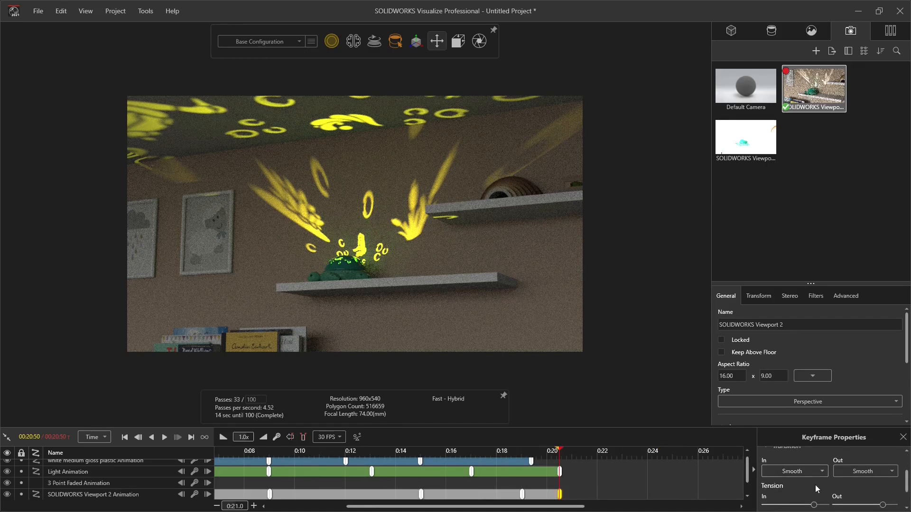
pyautogui.click(799, 473)
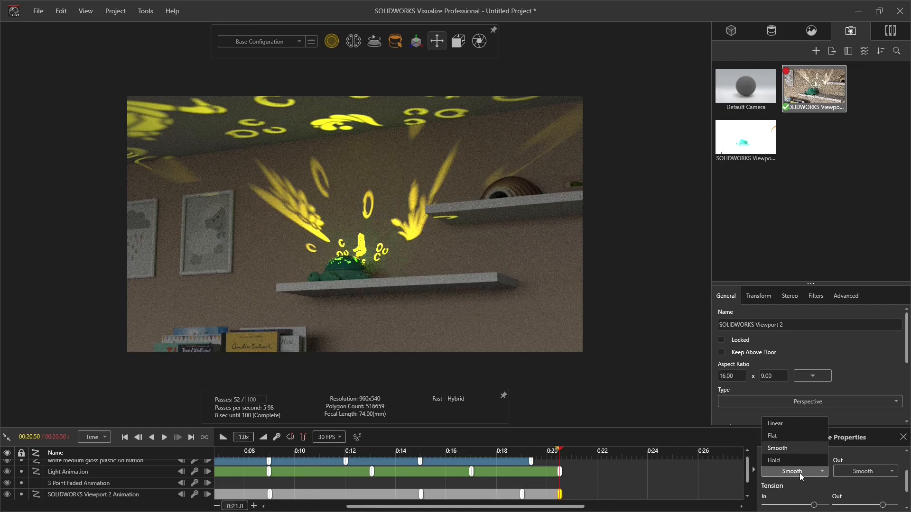
pyautogui.click(783, 460)
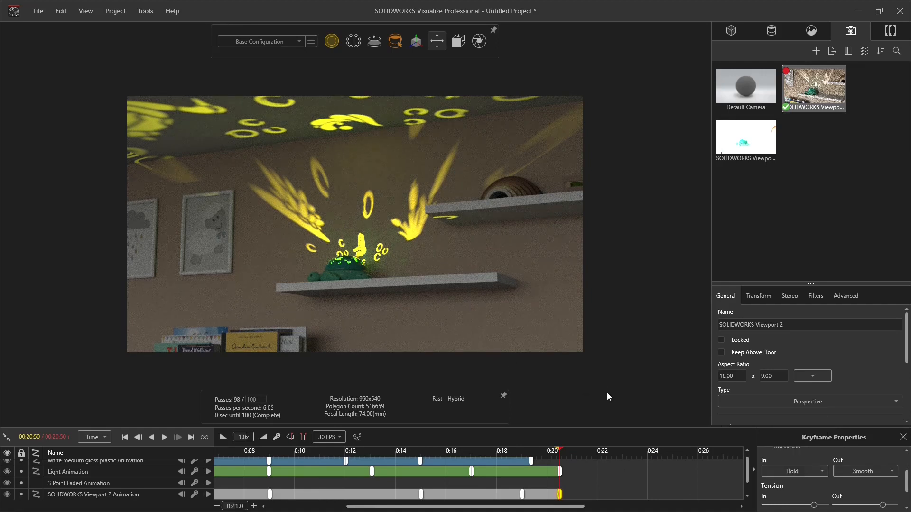
pyautogui.click(903, 437)
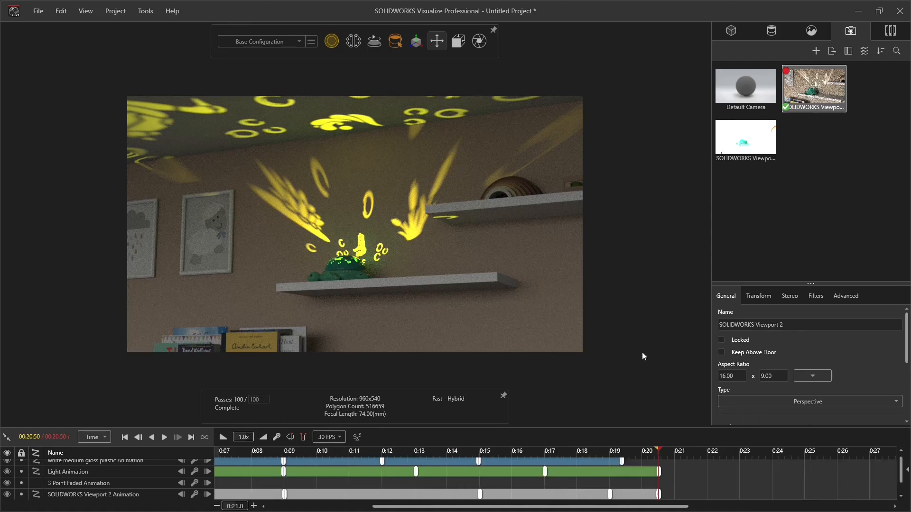
# Open the animation render settings and set the frame rate to 45 frames per second, keeping Create Movie enabled
pyautogui.click(148, 13)
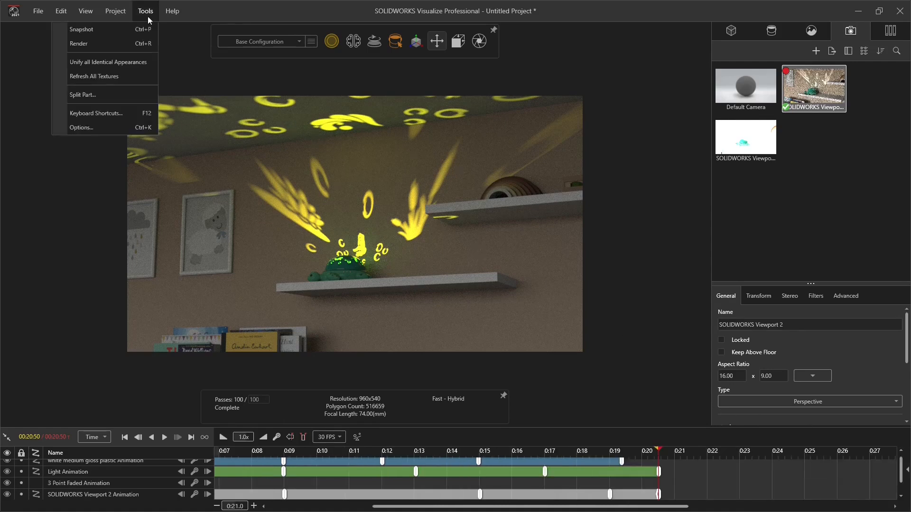
pyautogui.click(137, 43)
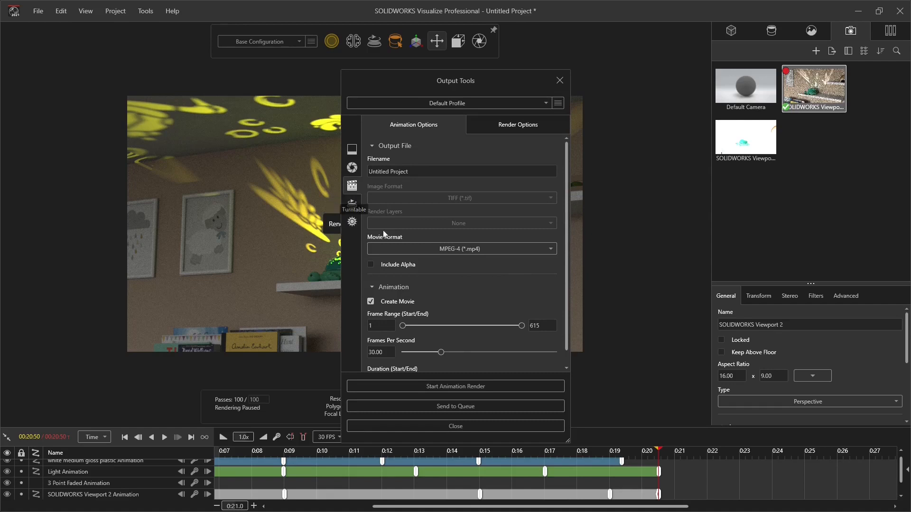
pyautogui.click(372, 303)
pyautogui.click(375, 304)
pyautogui.click(378, 352)
pyautogui.write('45')
pyautogui.press('Return')
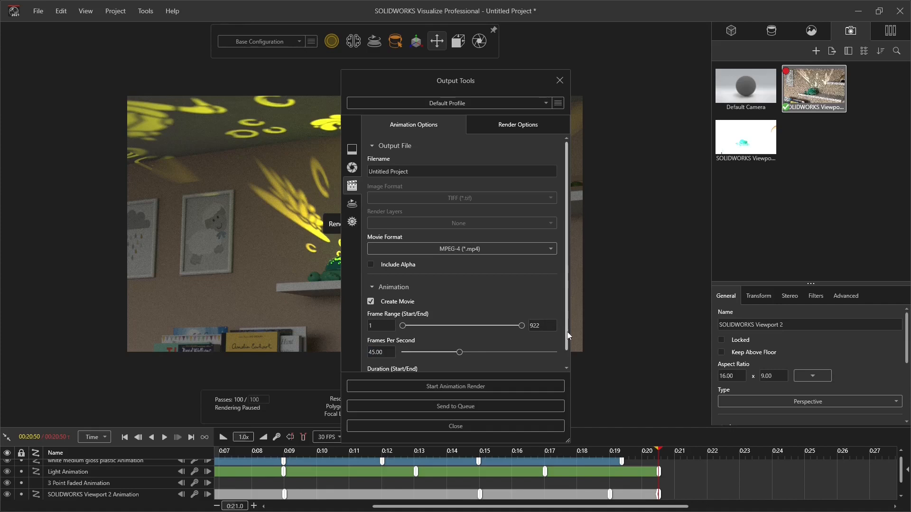
pyautogui.moveTo(568, 331); pyautogui.dragTo(568, 359)
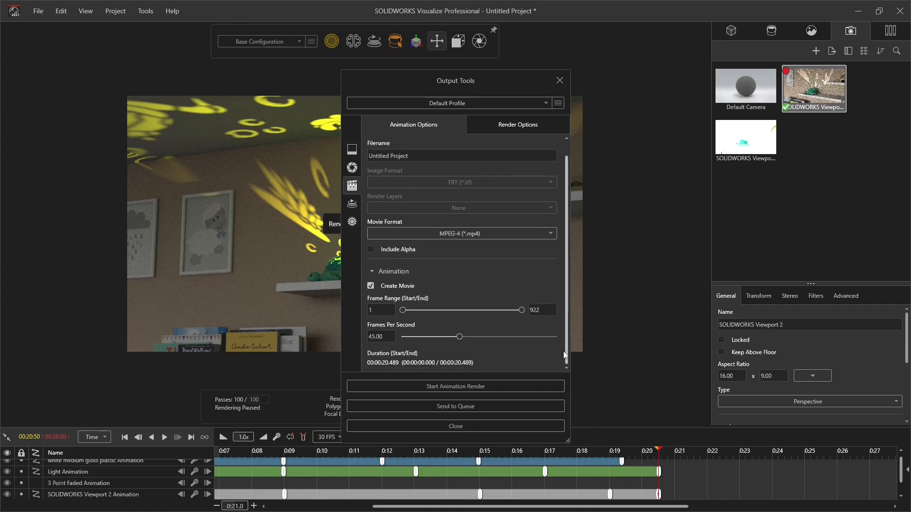
pyautogui.moveTo(565, 353); pyautogui.dragTo(564, 321)
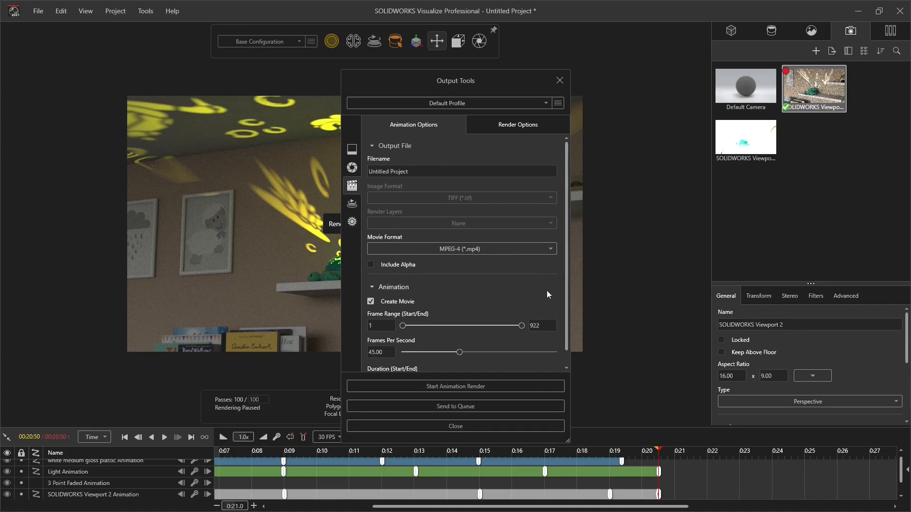
# Start the animation render at 1920 x 1080 pixels in Quality mode with 200 render passes and the denoiser enabled
pyautogui.click(520, 127)
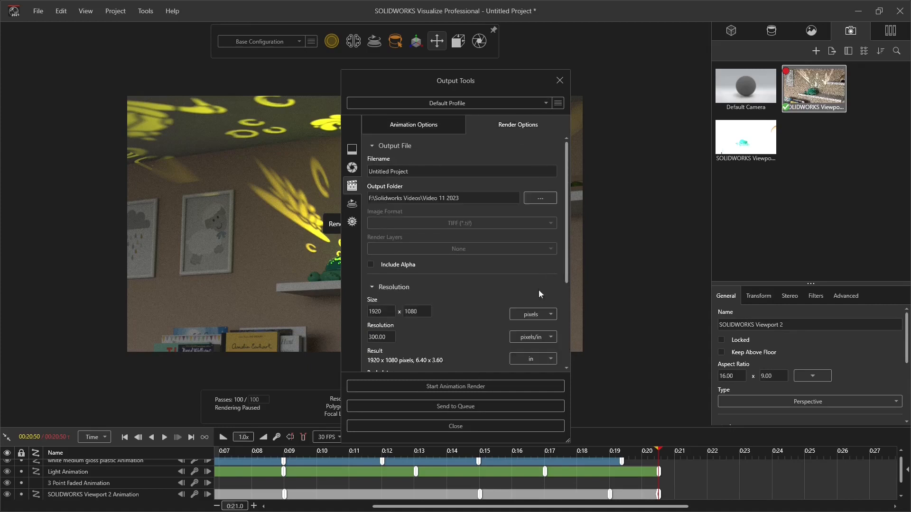
pyautogui.moveTo(567, 274); pyautogui.dragTo(568, 312)
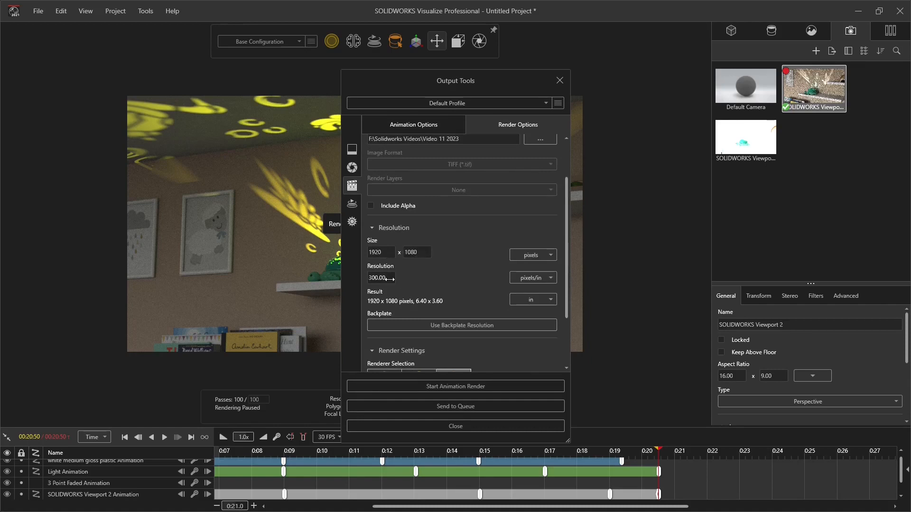
pyautogui.moveTo(565, 288); pyautogui.dragTo(562, 347)
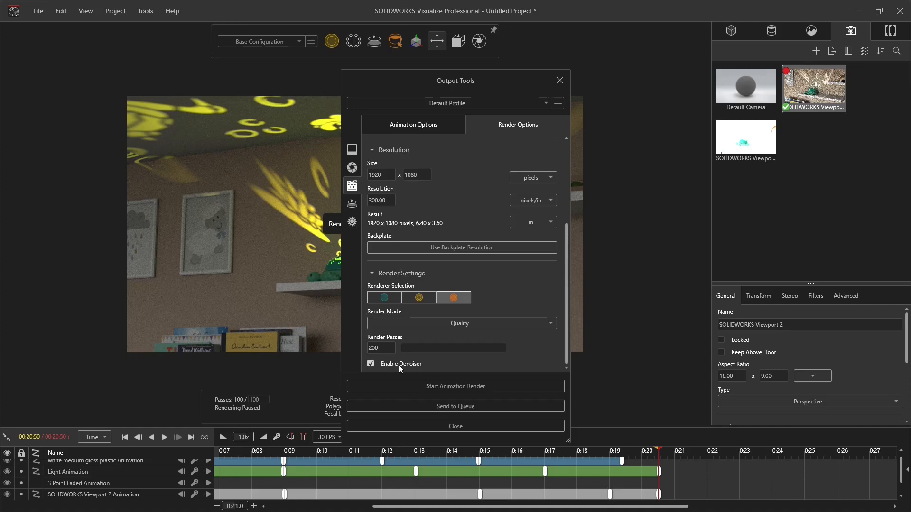
pyautogui.click(467, 389)
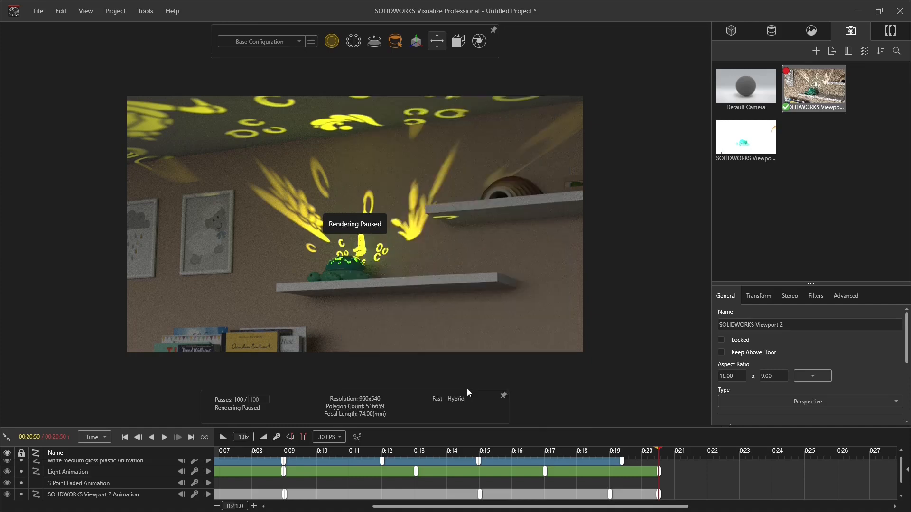